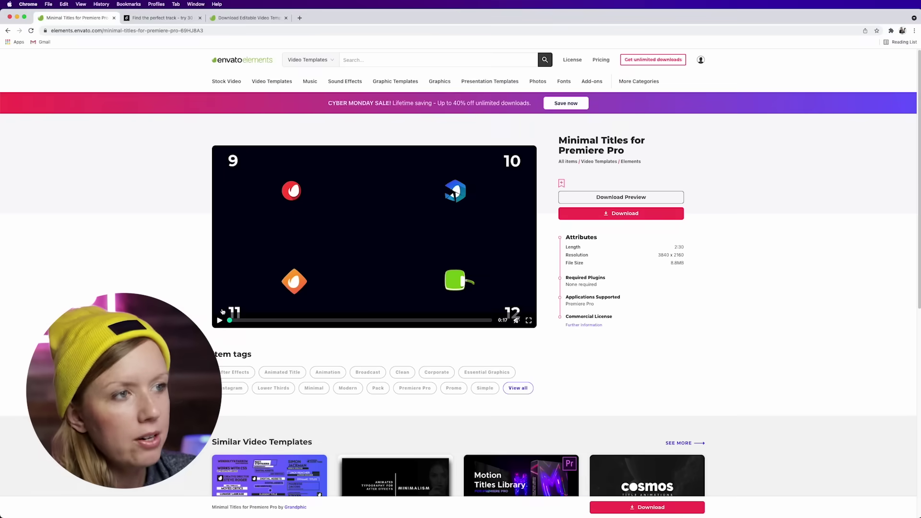
Play the Minimal Titles for Premiere Pro preview video and pause it at 0:22.
click(222, 322)
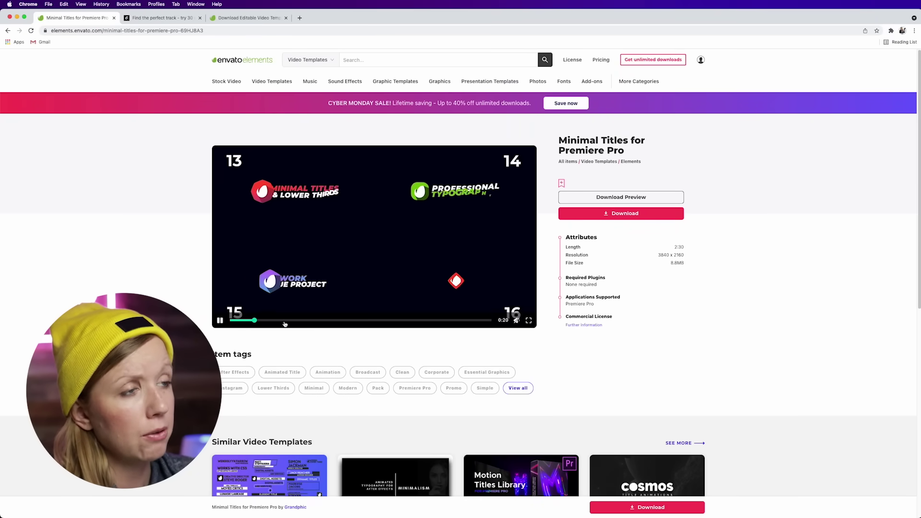
click(221, 321)
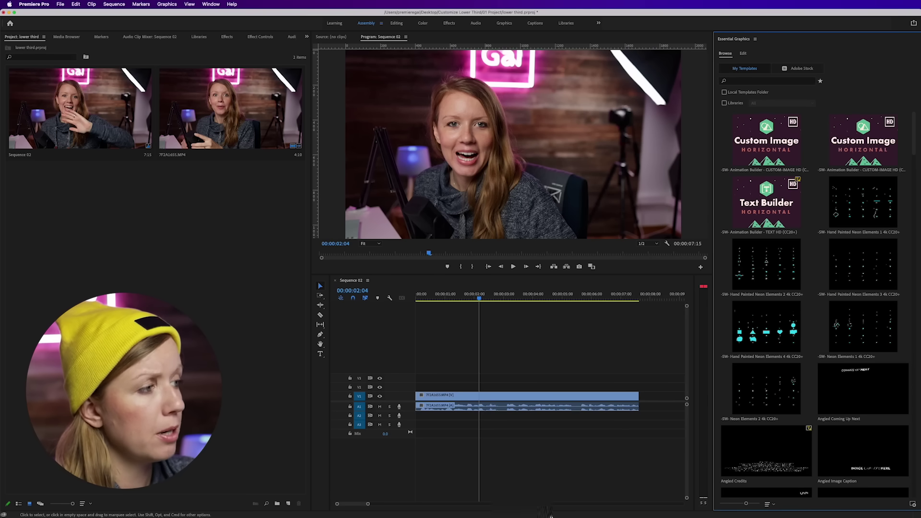
Drag every .mogrt file from Downloads' Minimal Titles folder into Premiere's Essential Graphics Browse panel.
key(super+Tab)
drag(309, 282, 194, 218)
click(211, 257)
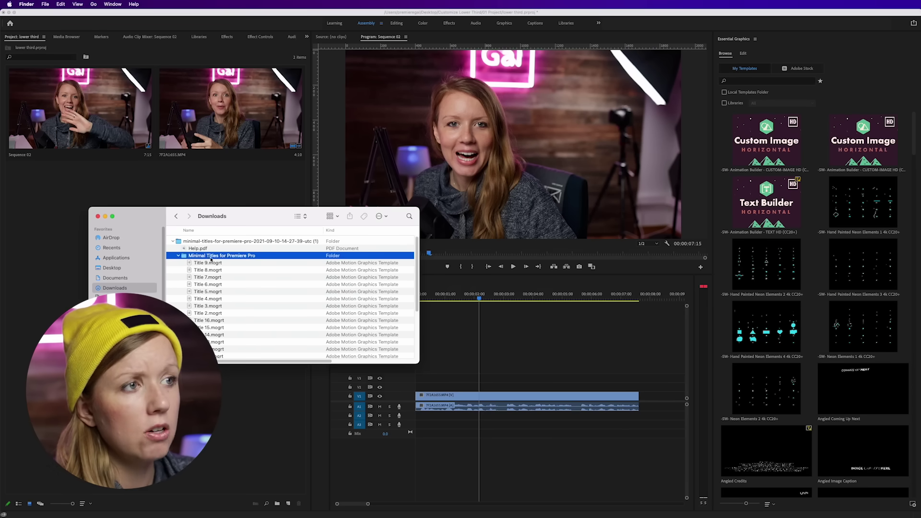
scroll(207, 274, down, 3)
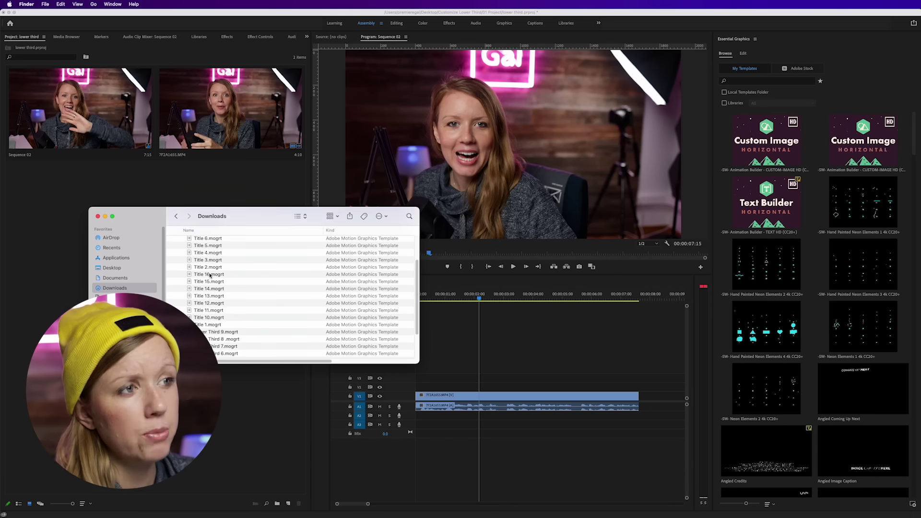
scroll(211, 278, up, 3)
scroll(216, 288, down, 4)
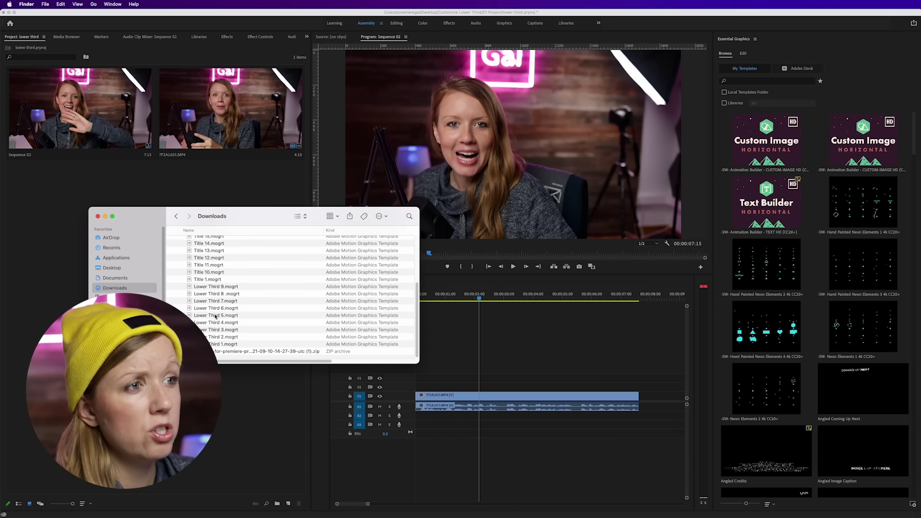
scroll(214, 338, up, 2)
scroll(288, 292, down, 1)
shift+click(216, 344)
drag(220, 332, 818, 338)
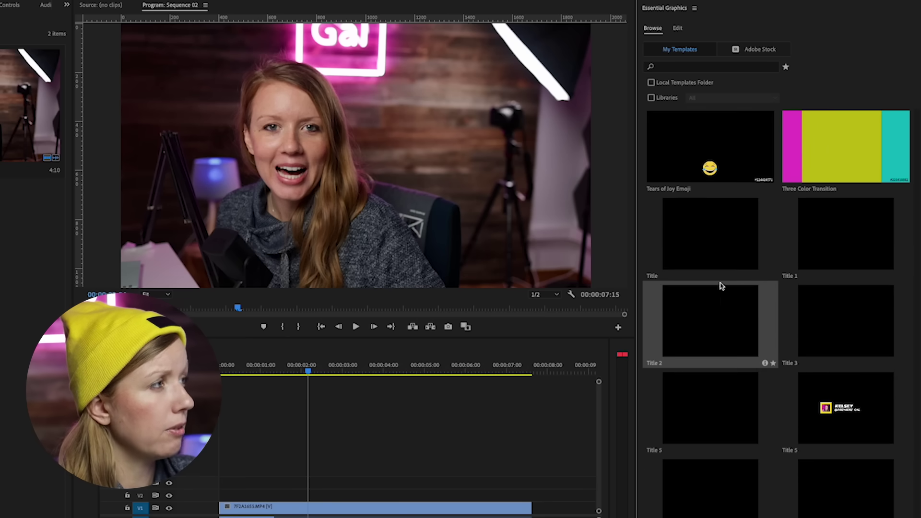
Drop the Title 2 template onto V2 of Sequence 02 and scrub through its animation.
drag(705, 236, 708, 263)
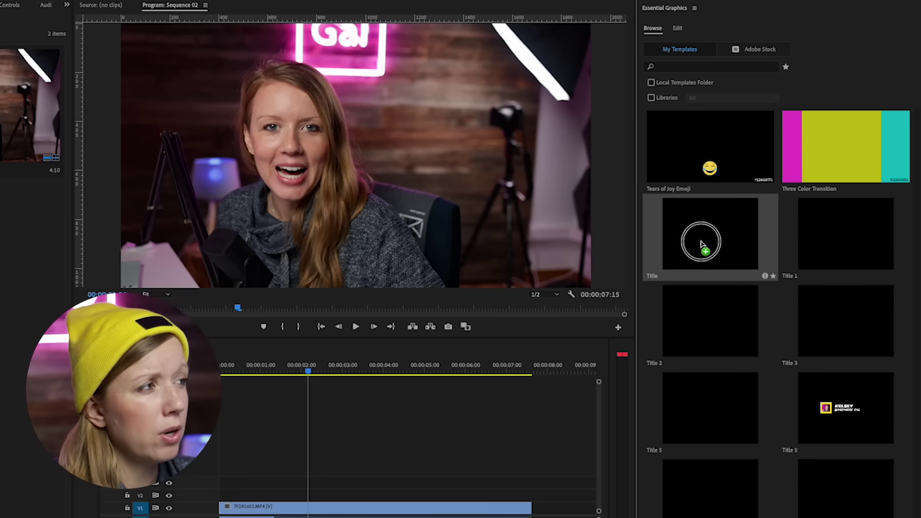
scroll(698, 371, down, 5)
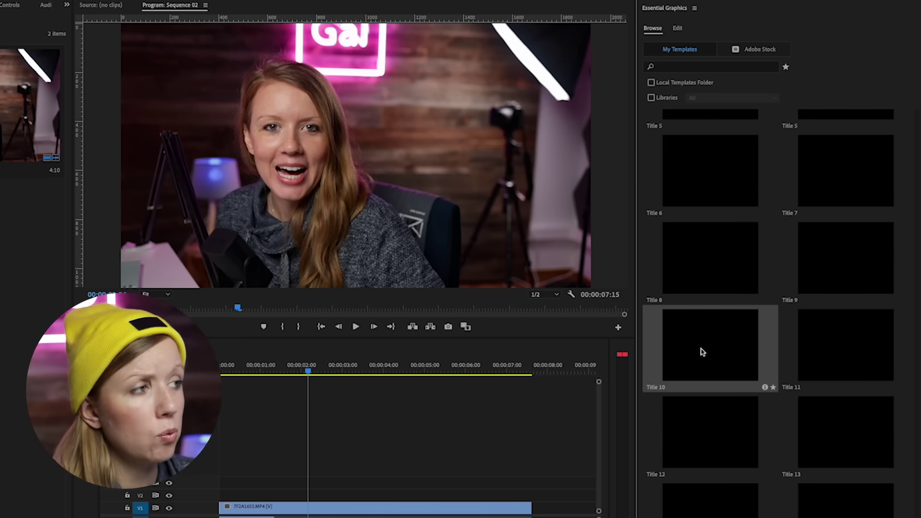
scroll(690, 290, up, 5)
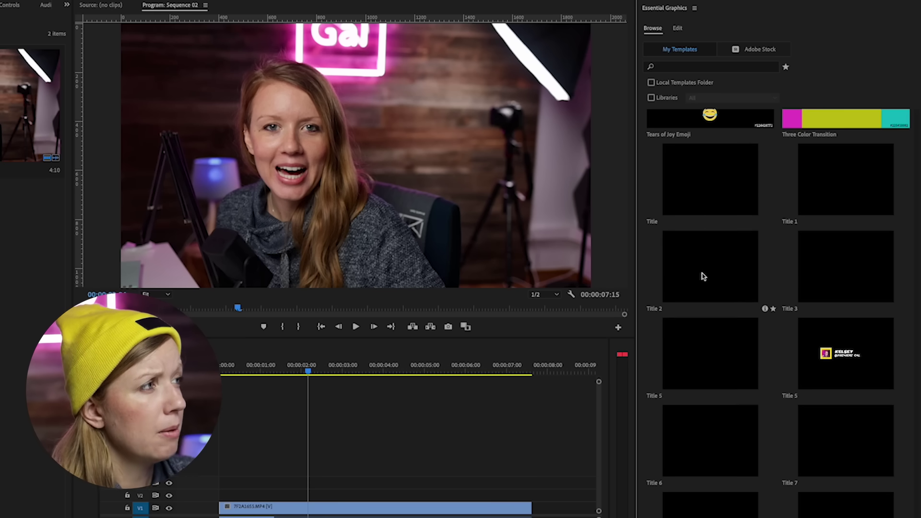
drag(695, 175, 192, 498)
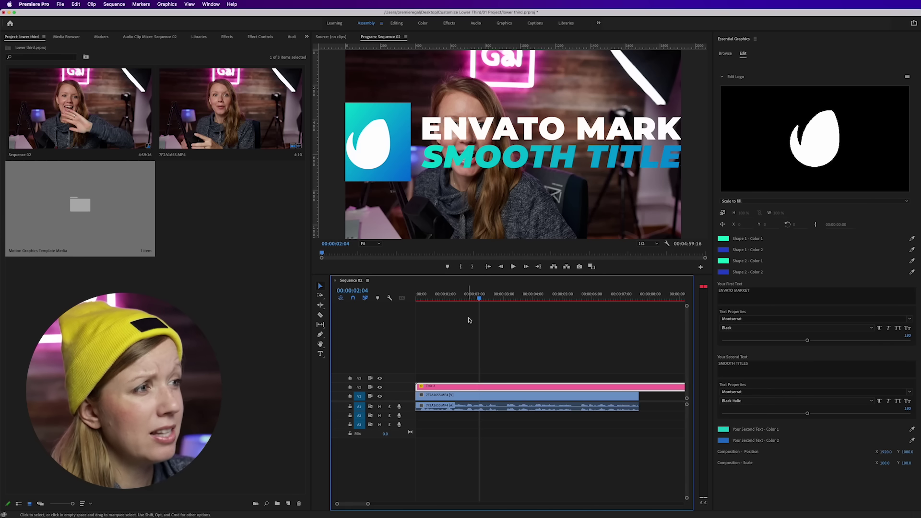
drag(469, 297, 545, 312)
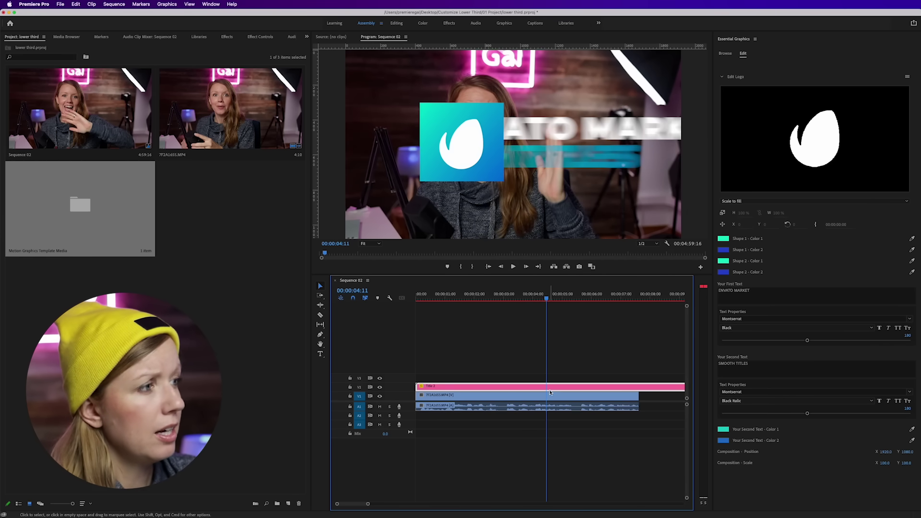
Set the Title 2 graphic's Composition Scale to 33 and Position Y to 1312.
drag(885, 464, 918, 452)
click(580, 295)
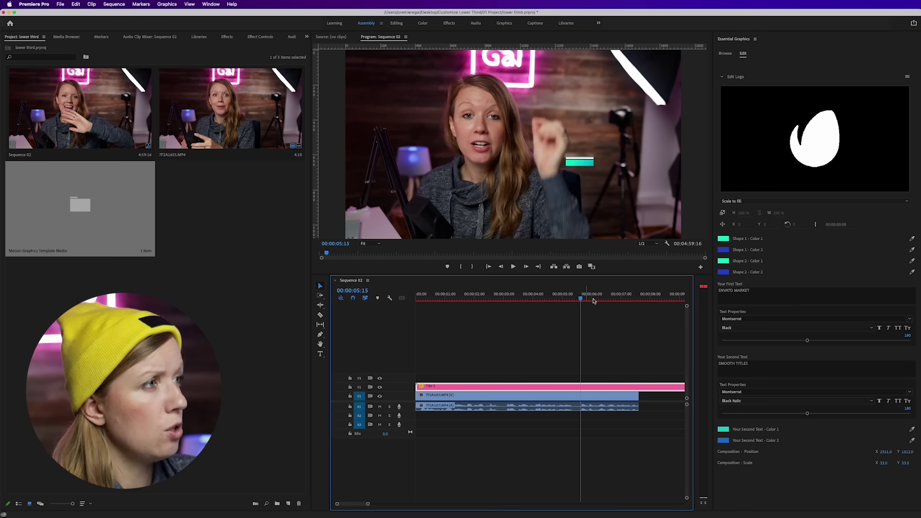
click(532, 296)
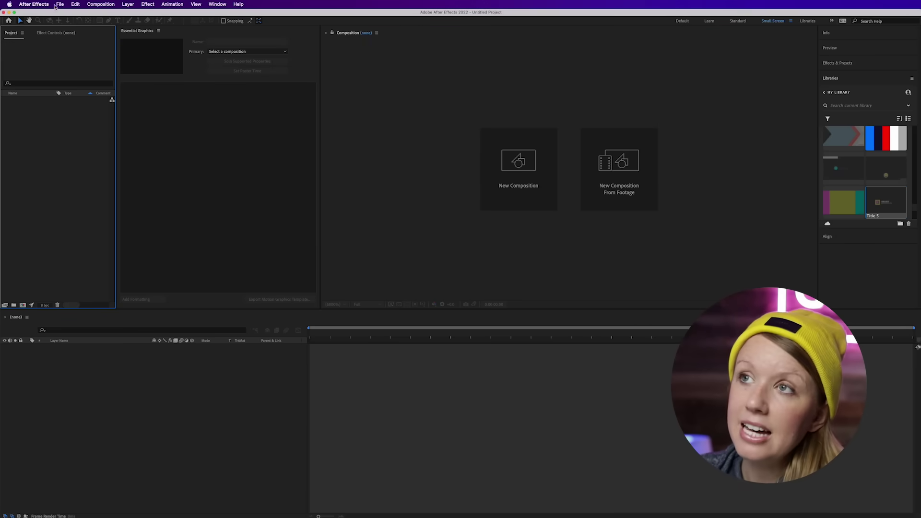
Open Title 5.mogrt as a project, extracting it to a New Title folder in Customize Lower Third.
click(59, 4)
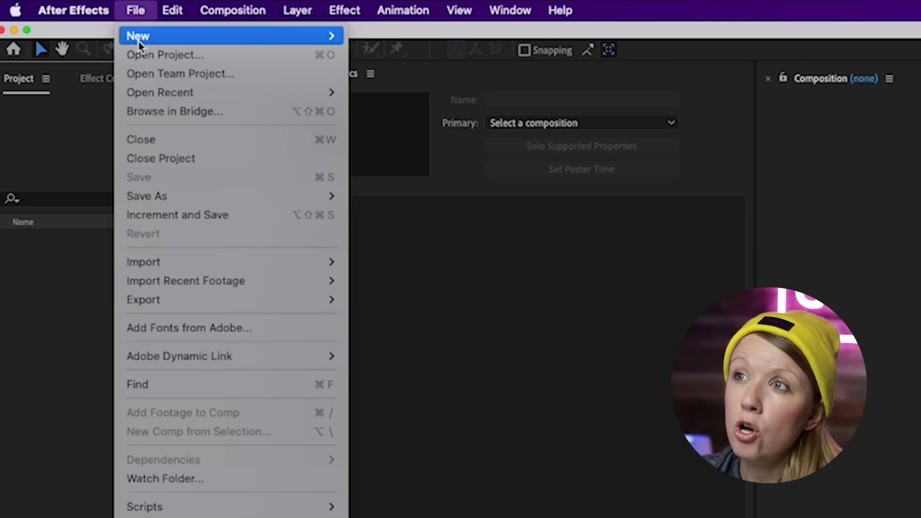
click(152, 55)
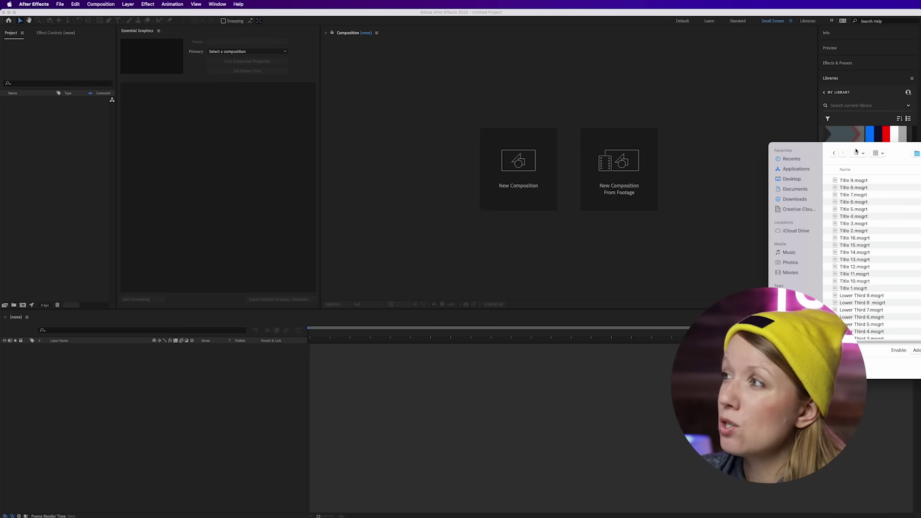
drag(901, 146, 500, 127)
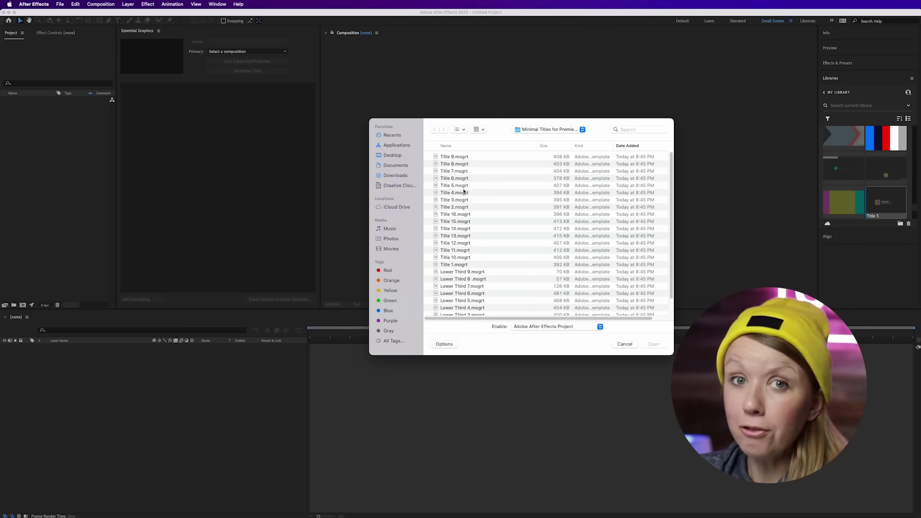
click(451, 186)
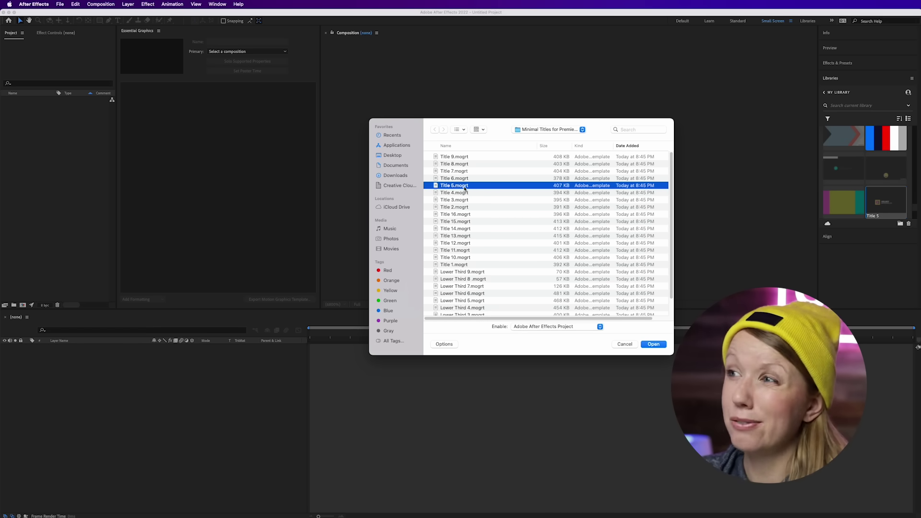
click(659, 348)
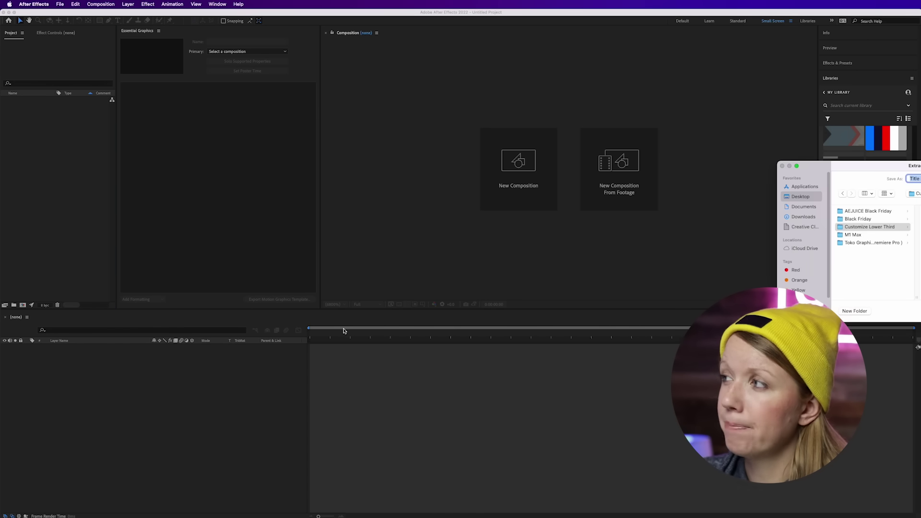
drag(870, 174, 388, 192)
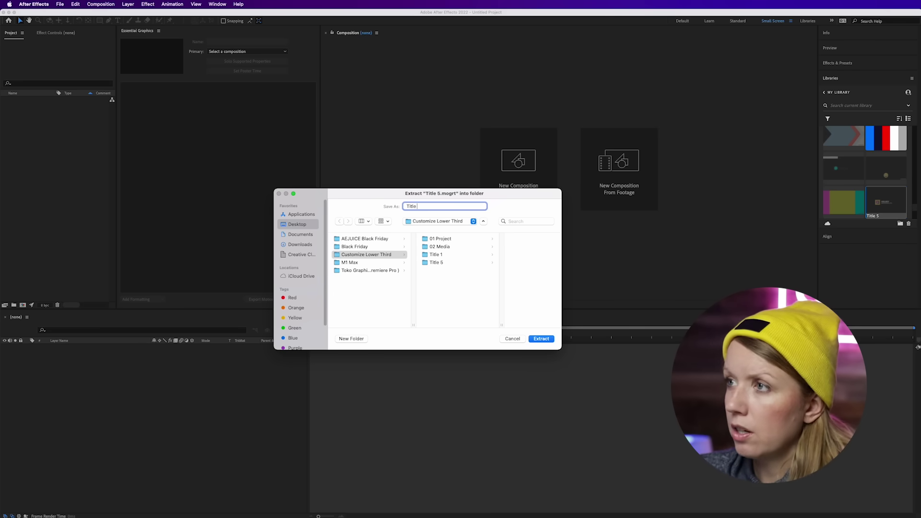
key(BackSpace)
text(New)
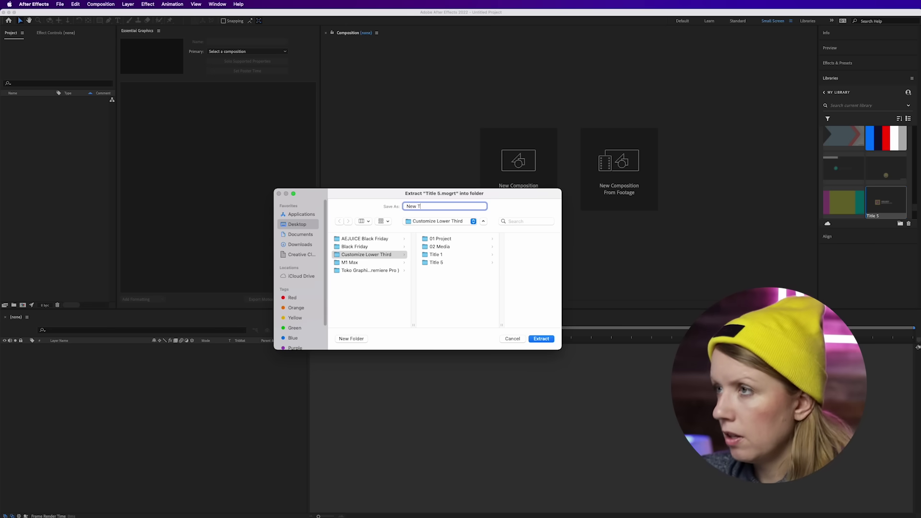
click(541, 338)
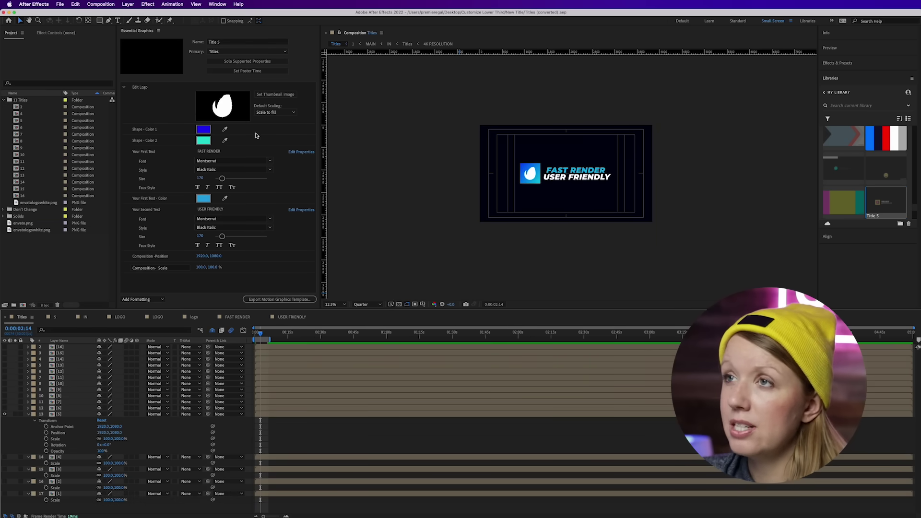
Show the Essential Graphics panel and reveal the Edit Logo property's layer in the LOGO composition.
click(168, 34)
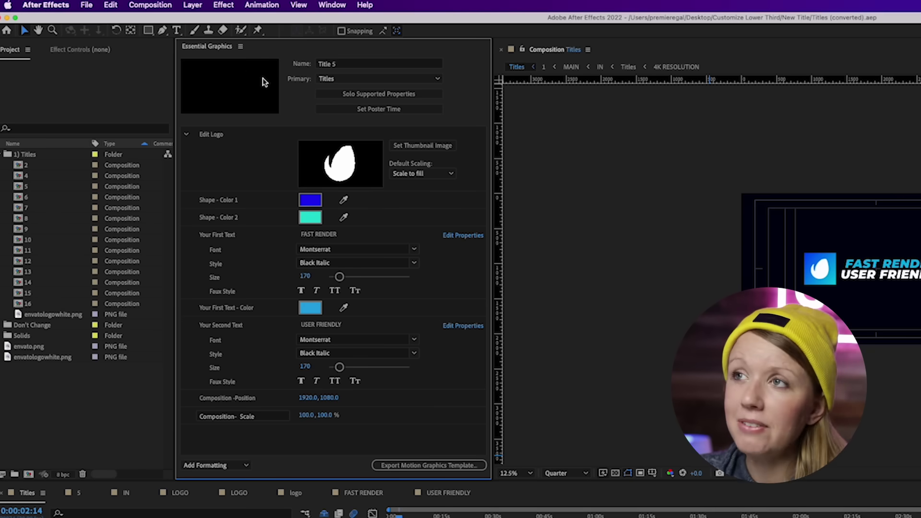
click(323, 5)
click(335, 187)
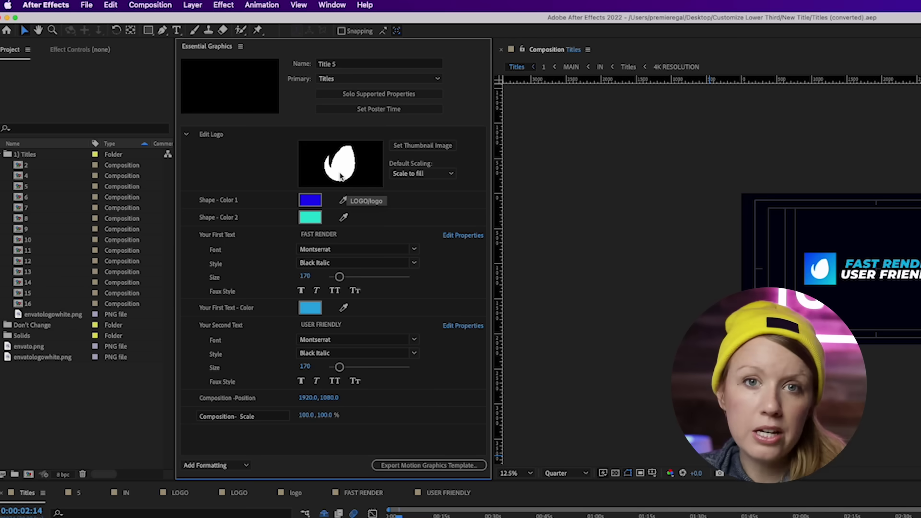
right_click(343, 171)
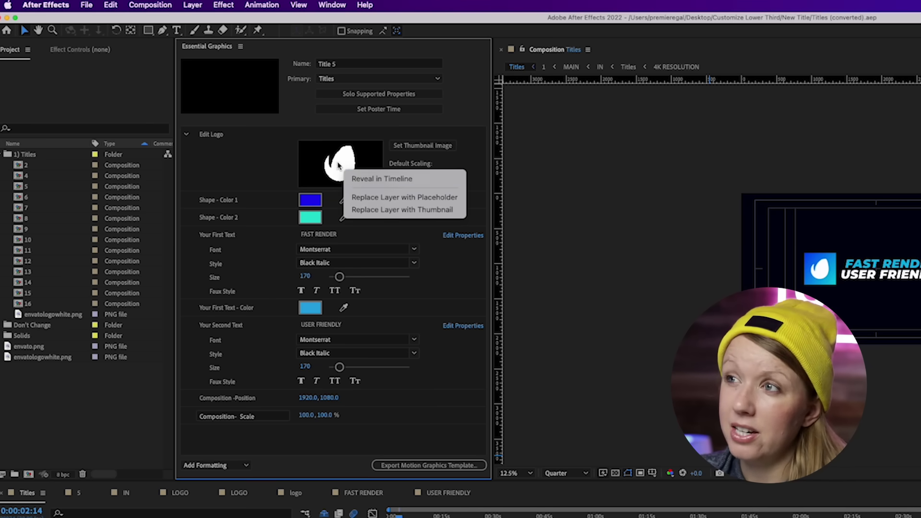
click(367, 179)
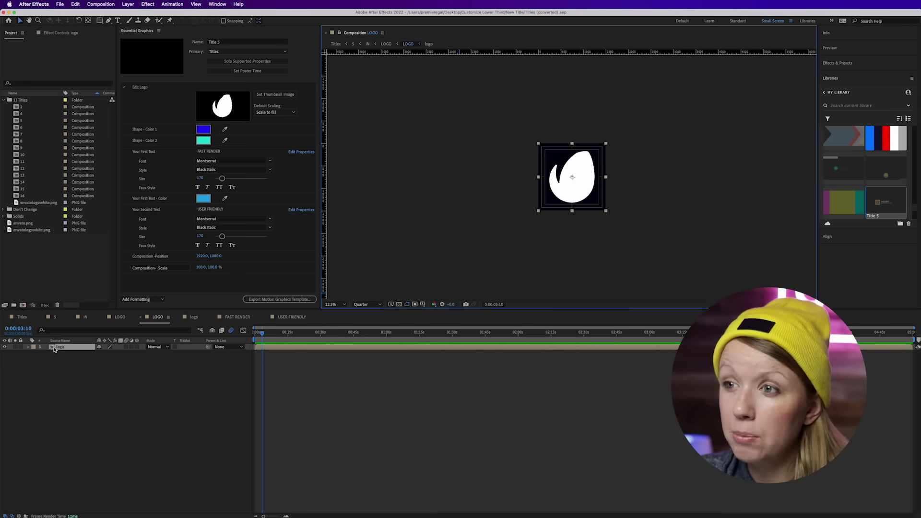
Open the logo precomp, select envatologowhite.png, and browse Finder to Customize Lower Third > 02 Media.
double_click(53, 349)
click(80, 348)
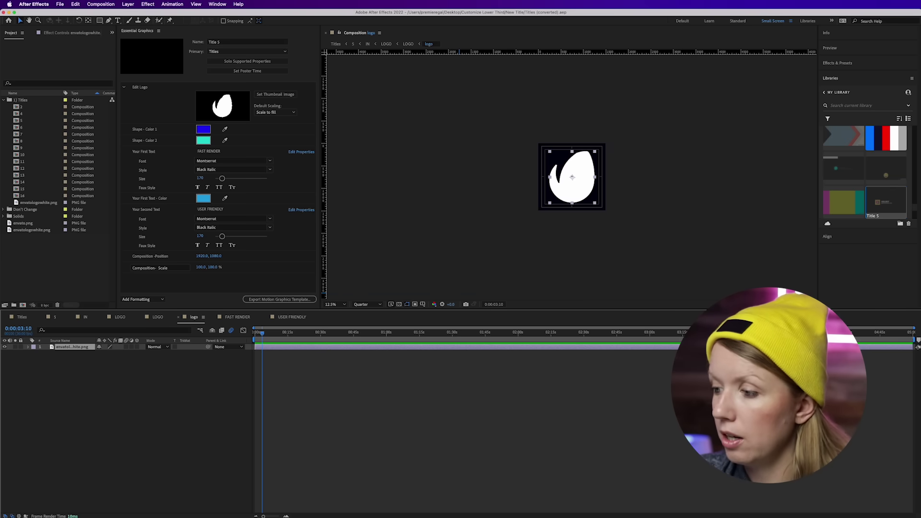
key(super+Tab)
scroll(206, 313, up, 3)
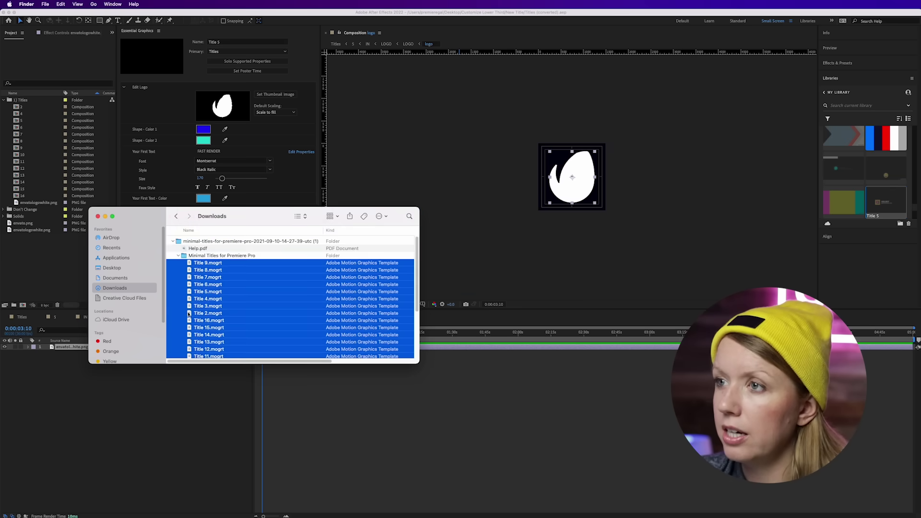
click(112, 267)
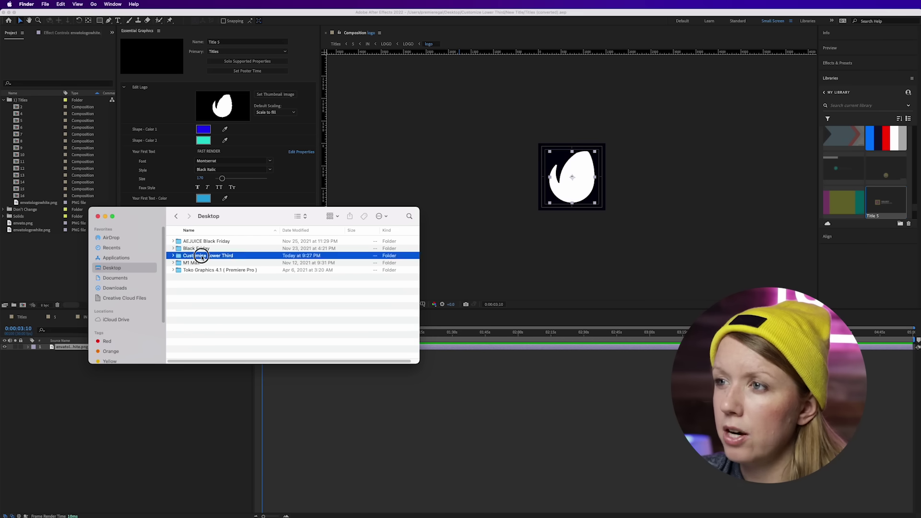
double_click(194, 256)
drag(195, 241, 78, 347)
click(198, 264)
double_click(194, 248)
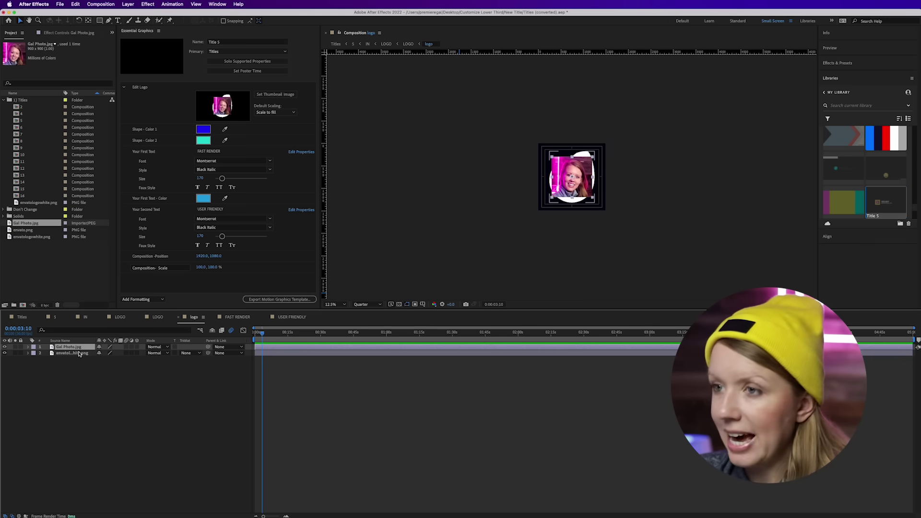
Enlarge the photo layer to about 152%, nudge it right, and return to the Titles composition.
key(s)
drag(122, 353, 130, 353)
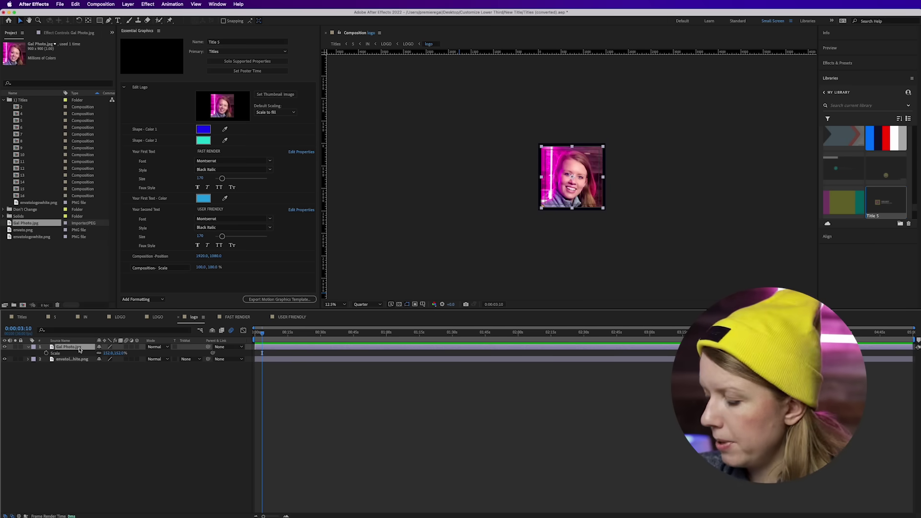
key(p)
mouse_move(103, 353)
mouse_down()
mouse_move(94, 353)
mouse_move(107, 353)
mouse_up()
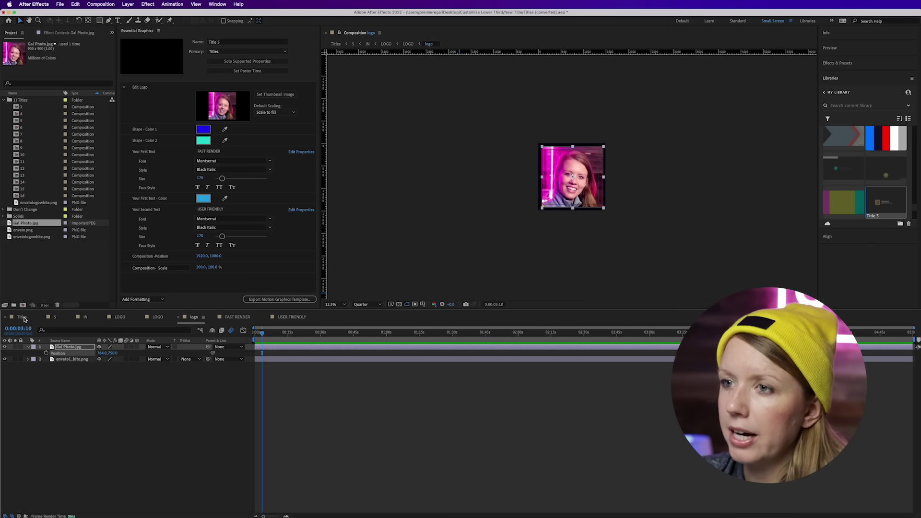
click(22, 317)
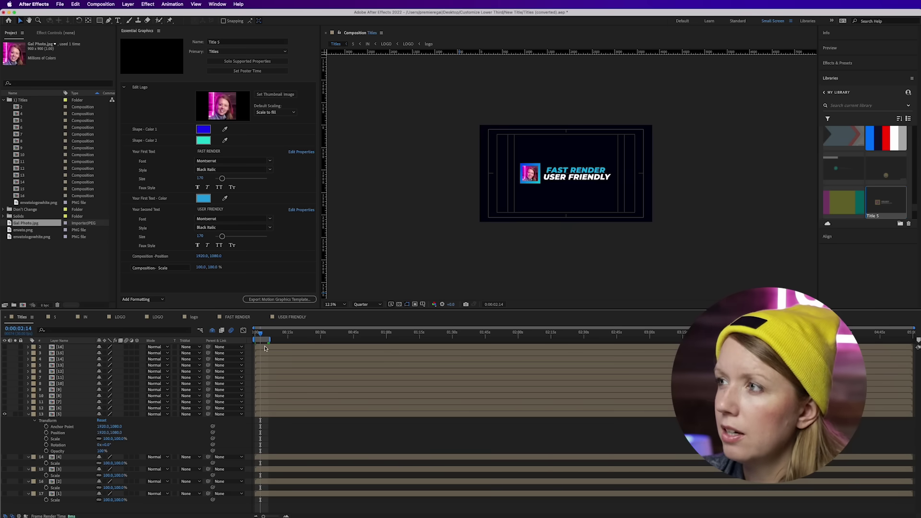
Fit the composition in the viewer and scrub to replay the title animating in.
click(335, 304)
click(342, 315)
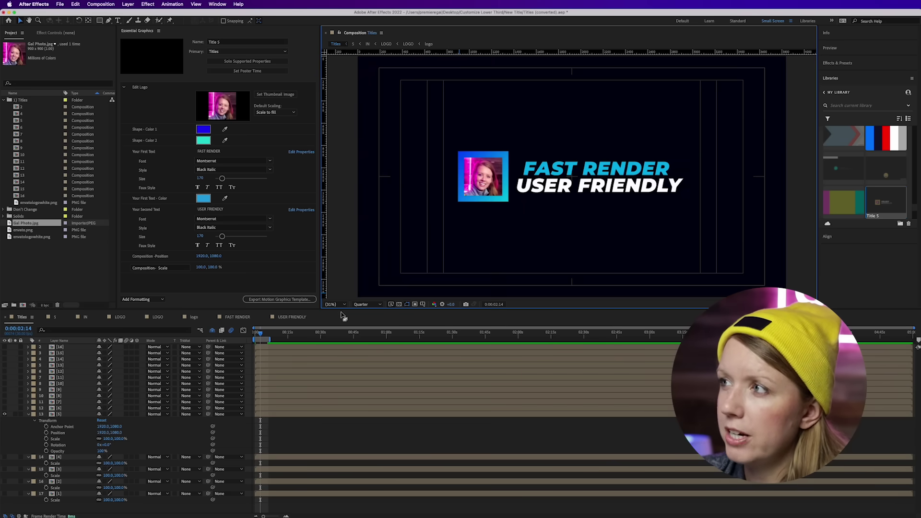
drag(259, 334, 259, 337)
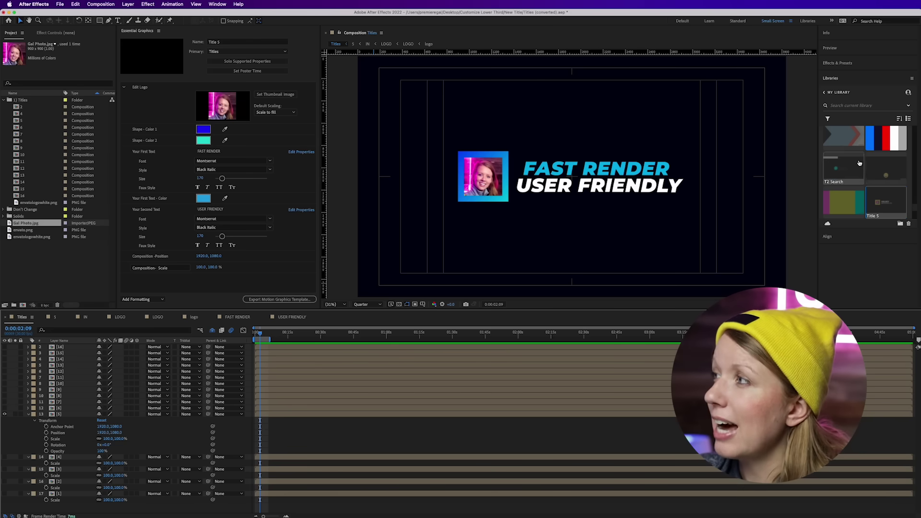
Open My Library and use Get Info on the Premiere Gal colour theme.
scroll(859, 160, down, 4)
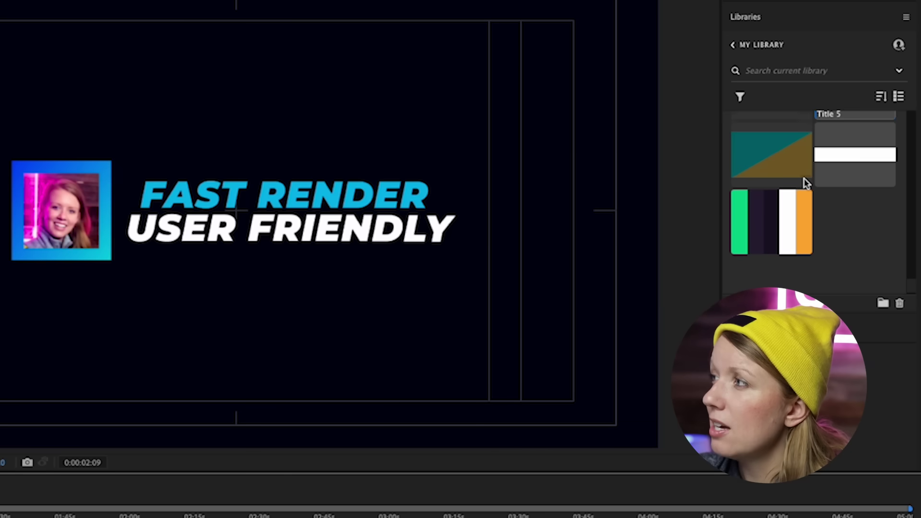
scroll(806, 183, down, 1)
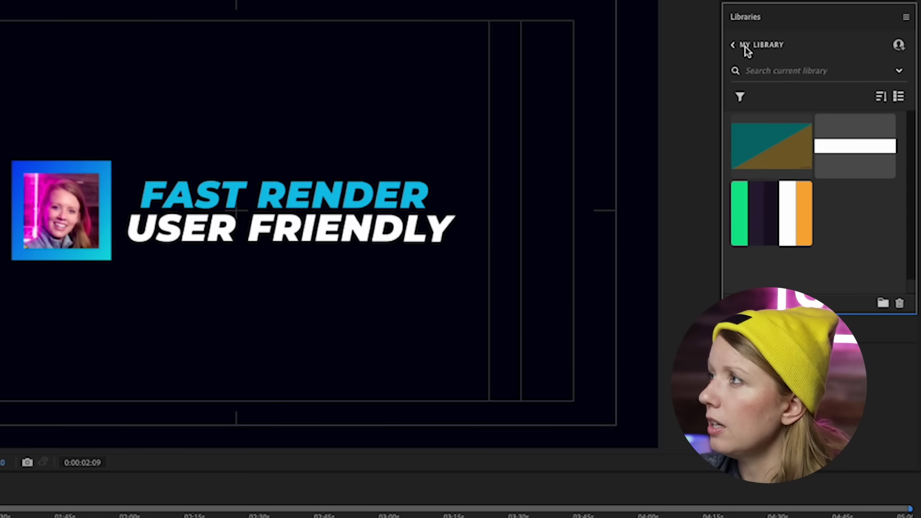
click(732, 45)
click(763, 134)
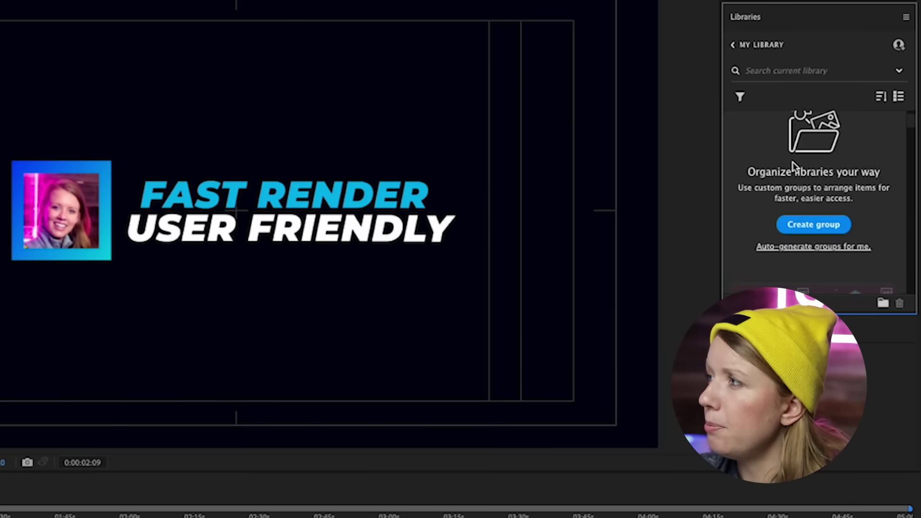
scroll(798, 175, down, 10)
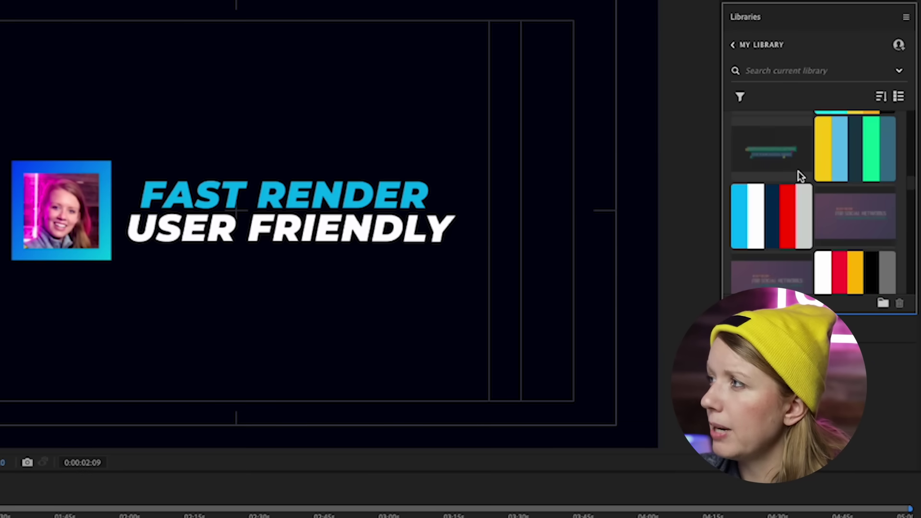
click(786, 153)
right_click(772, 160)
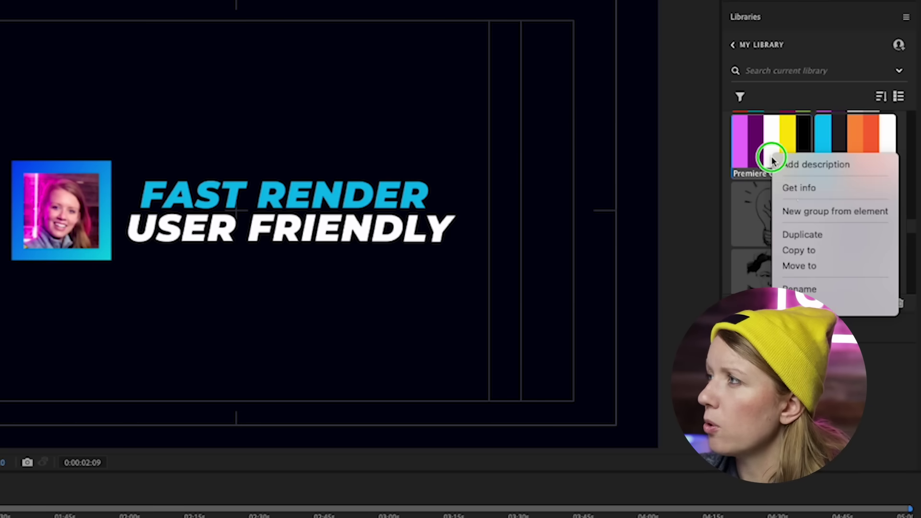
click(798, 188)
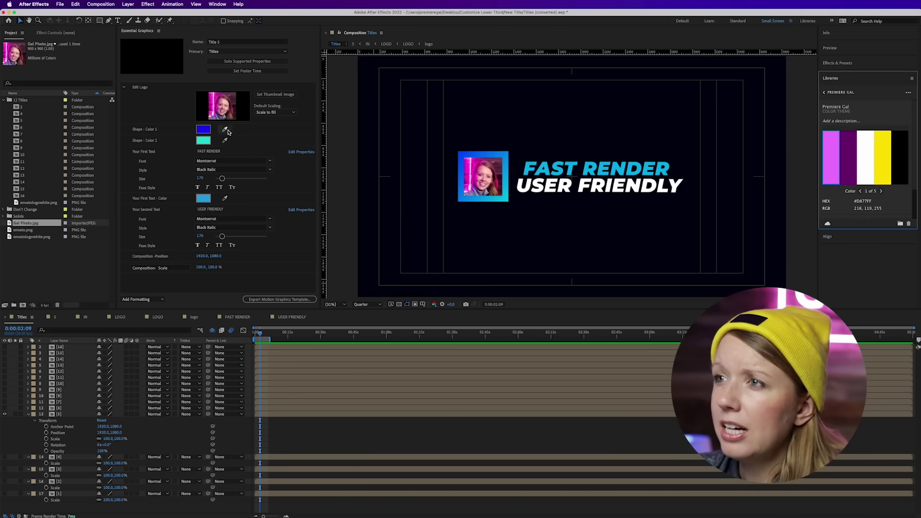
Eyedrop the theme's yellow into Shape Color 1 and Shape Color 2.
click(225, 131)
click(882, 165)
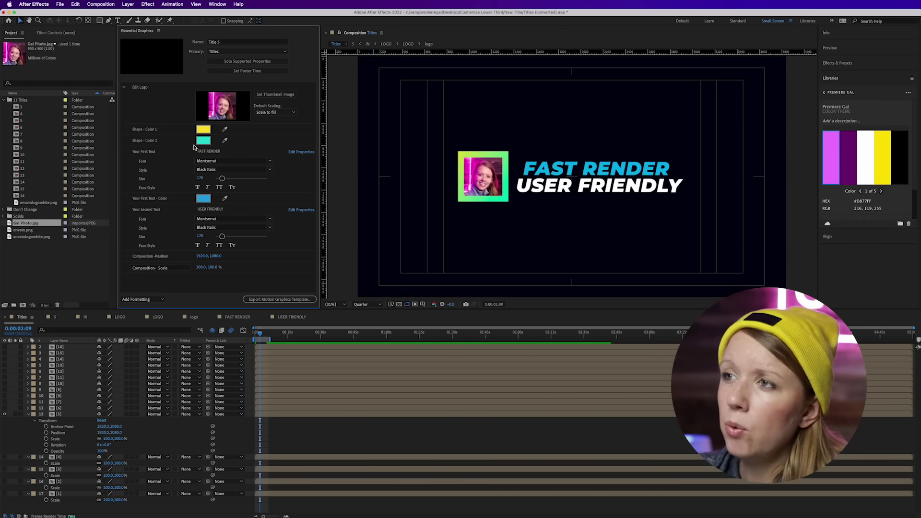
click(224, 140)
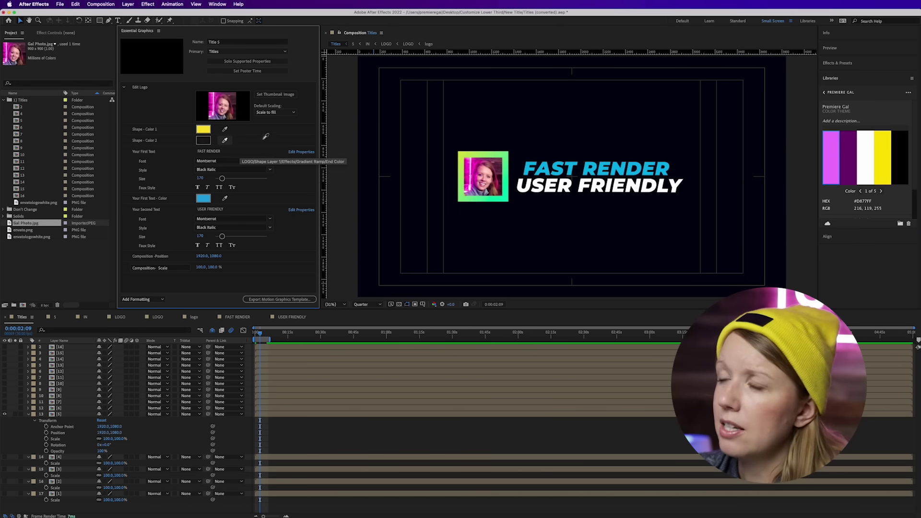
click(883, 148)
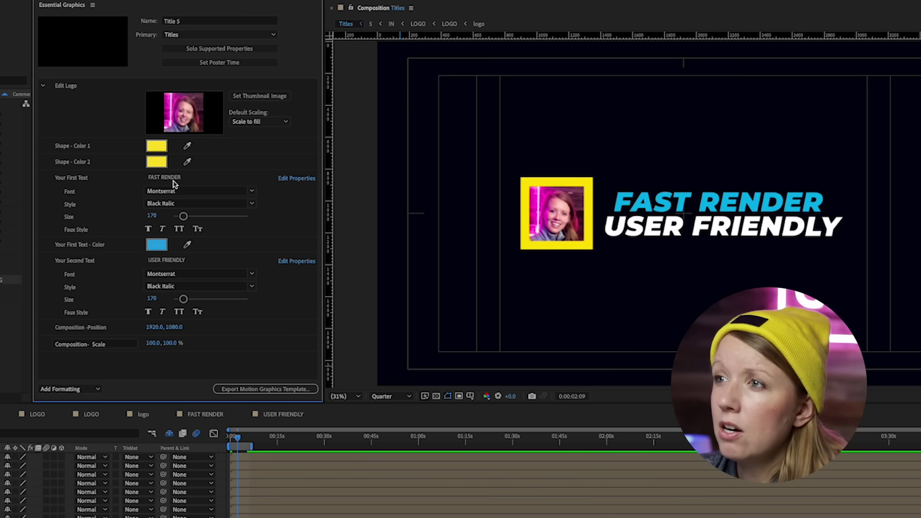
Replace FAST RENDER with the presenter's first name and make that text white.
click(215, 153)
click(173, 180)
text(KELSEY)
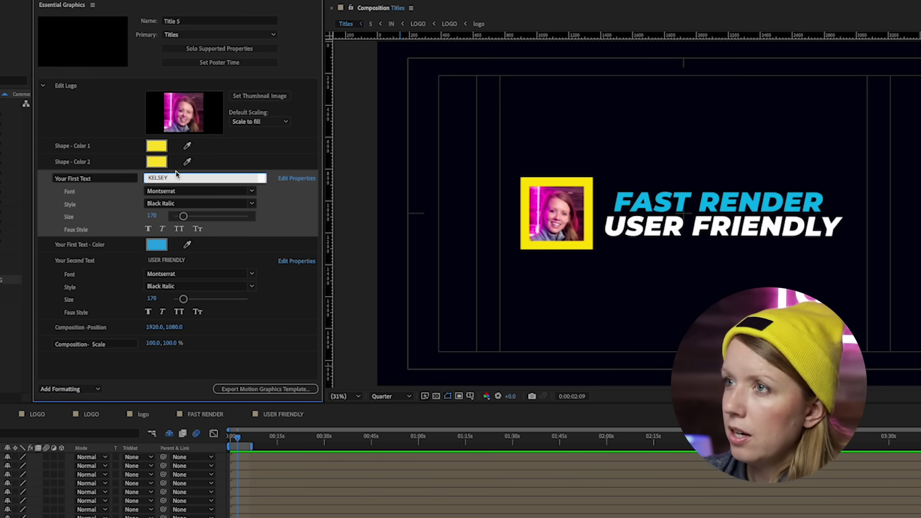
click(218, 260)
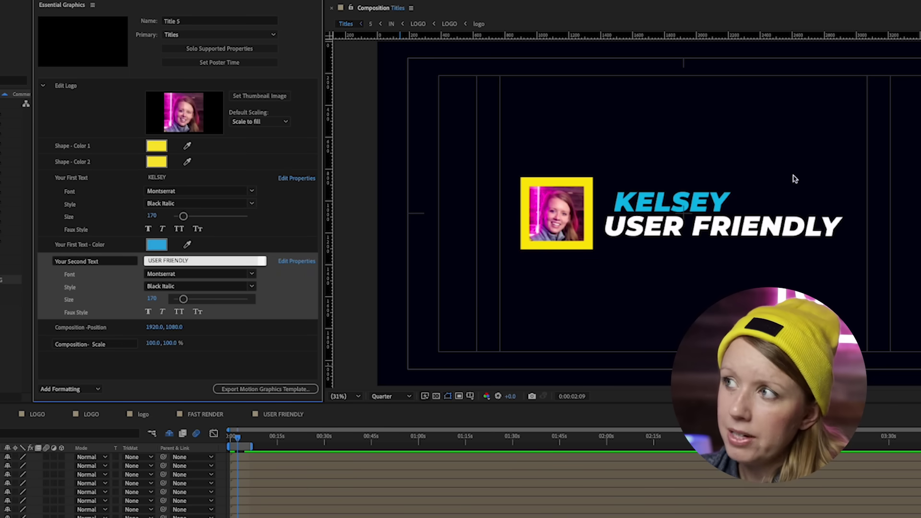
click(156, 245)
drag(388, 306, 374, 281)
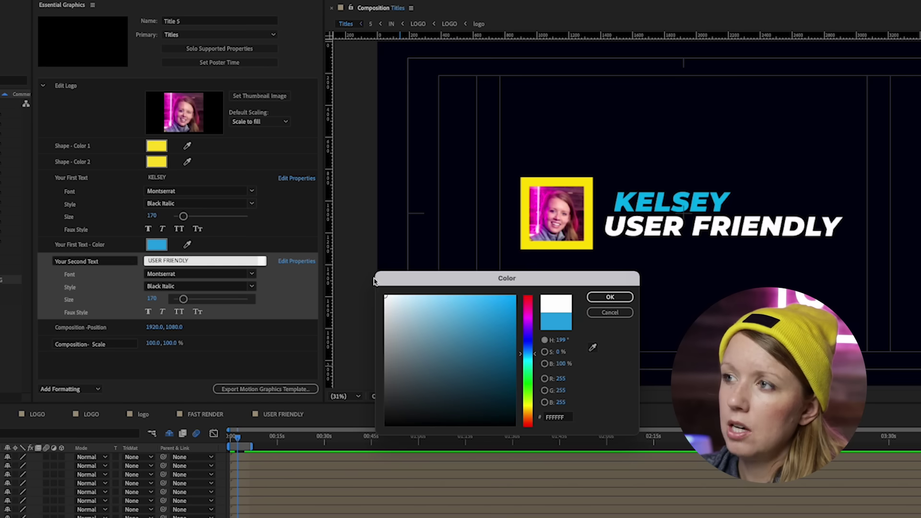
click(609, 297)
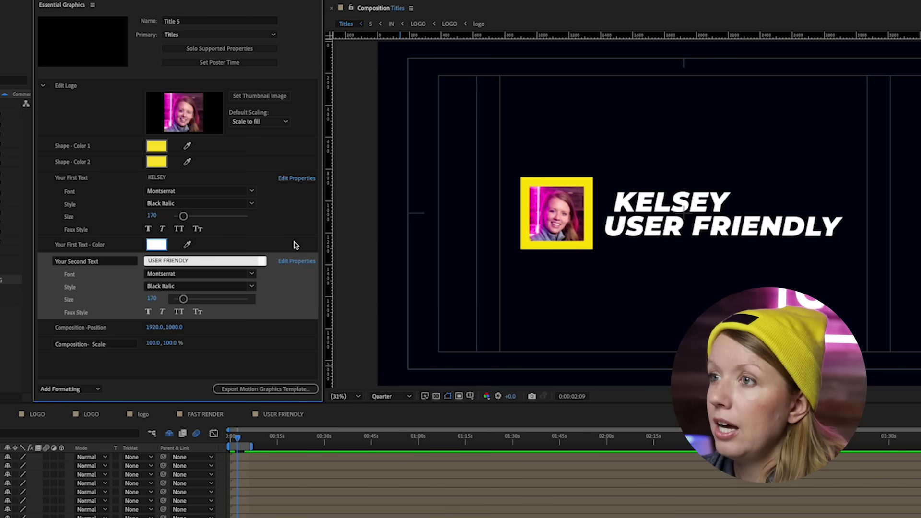
Replace USER FRIENDLY with the social handle in Bold Italic at a smaller size.
click(178, 262)
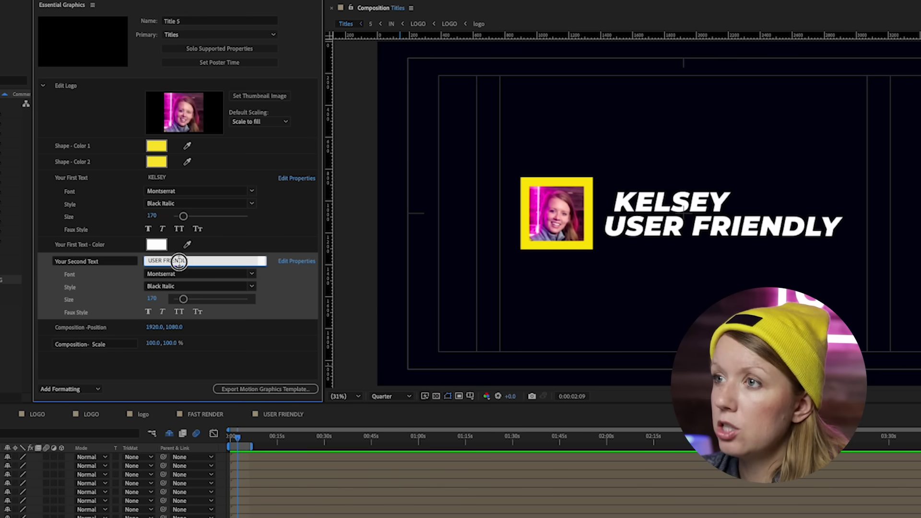
text(@PREMIE)
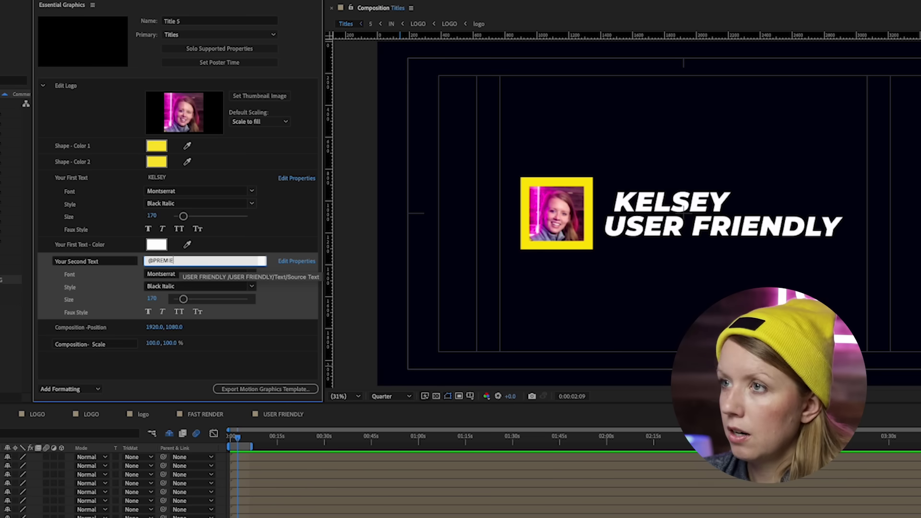
text(RE_GAL)
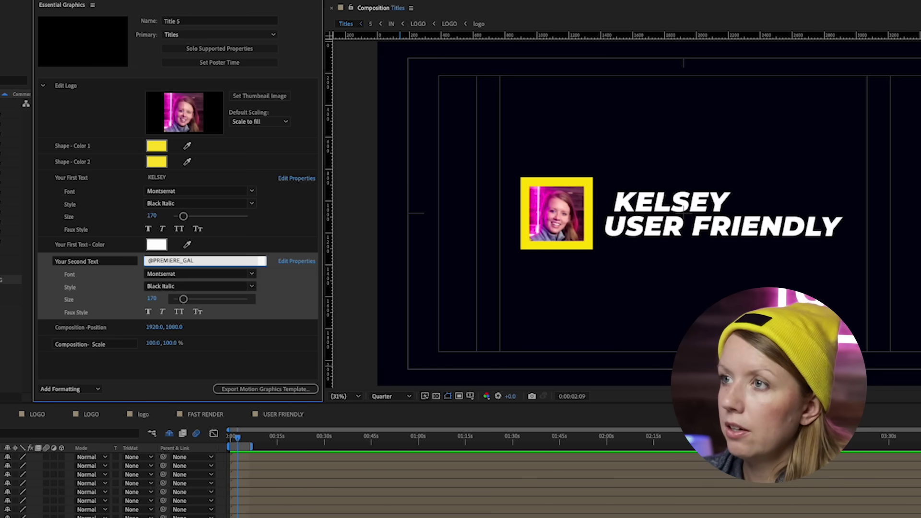
click(259, 248)
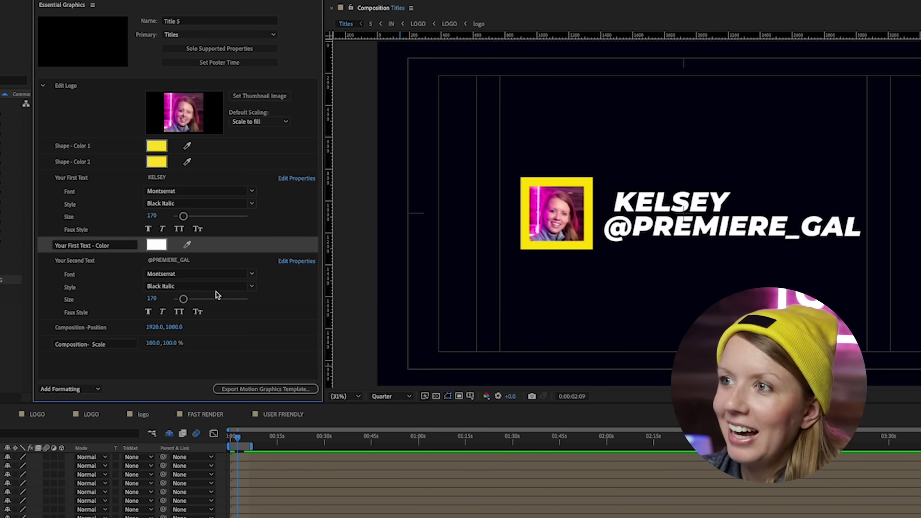
click(251, 287)
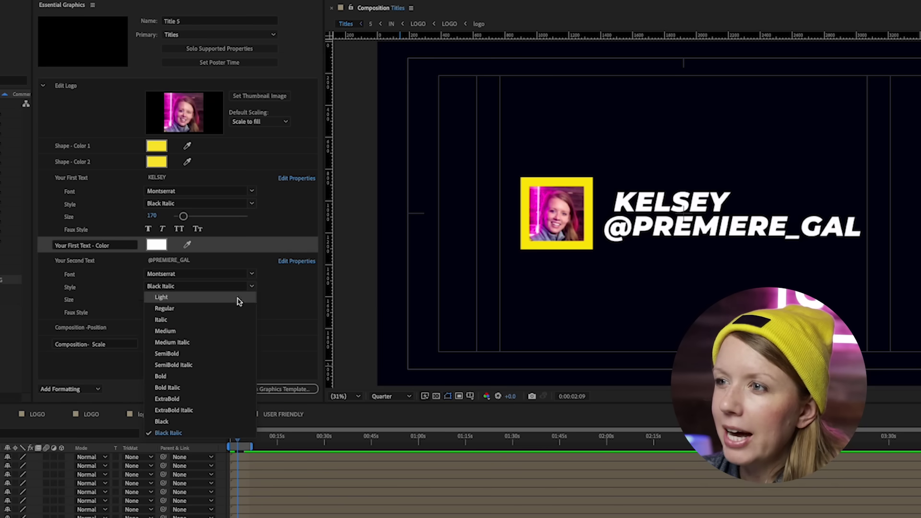
click(224, 389)
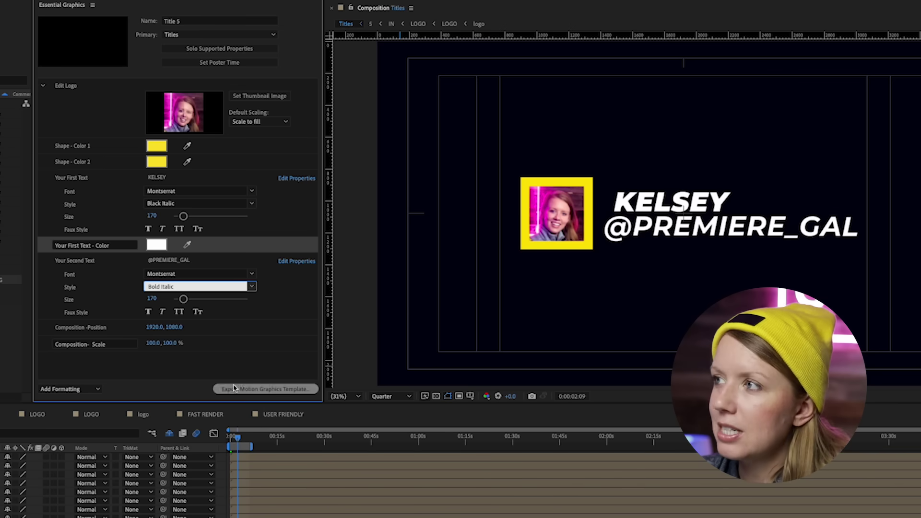
mouse_move(152, 298)
mouse_down()
mouse_move(128, 304)
mouse_move(151, 298)
mouse_up()
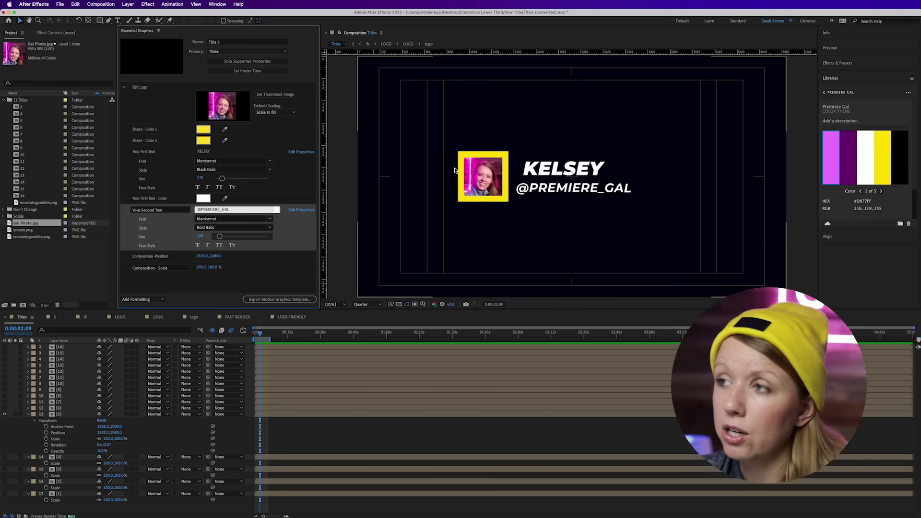
Add the handle layer's Position to Essential Graphics and set it to 1457, 1198 in Titles.
double_click(174, 229)
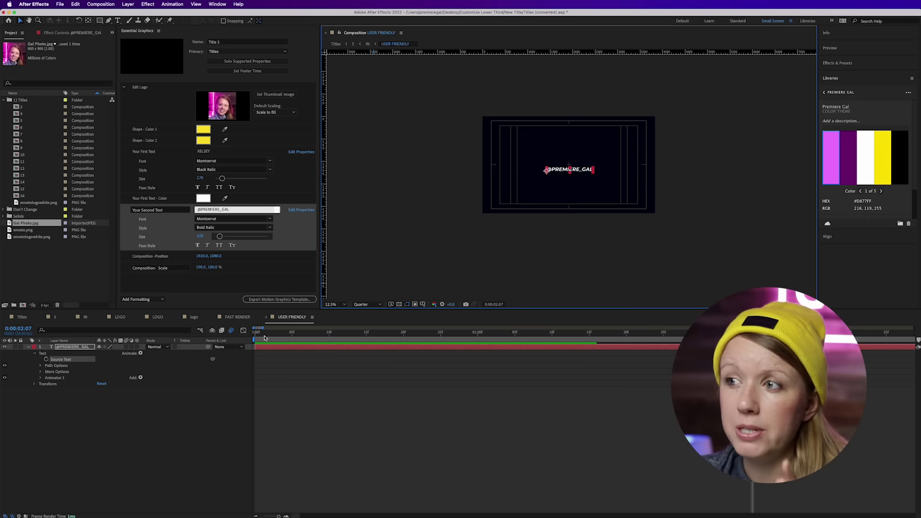
click(61, 347)
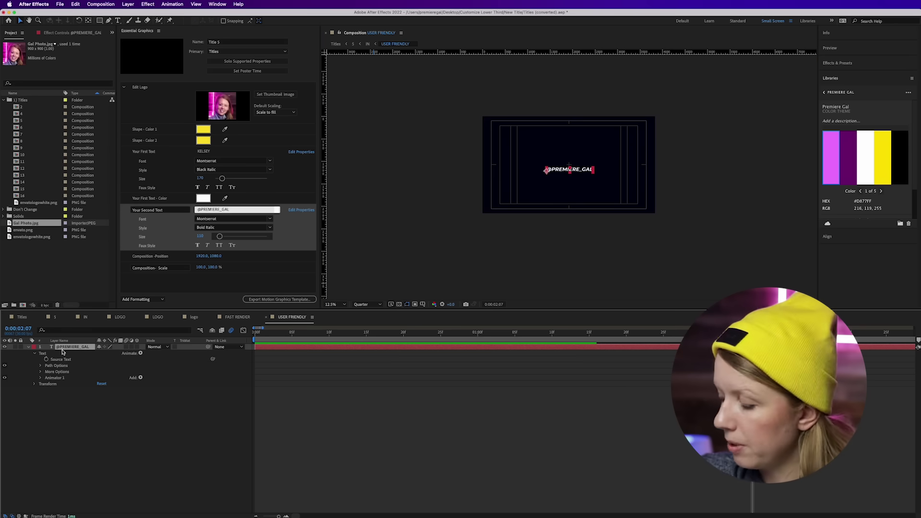
key(p)
click(68, 354)
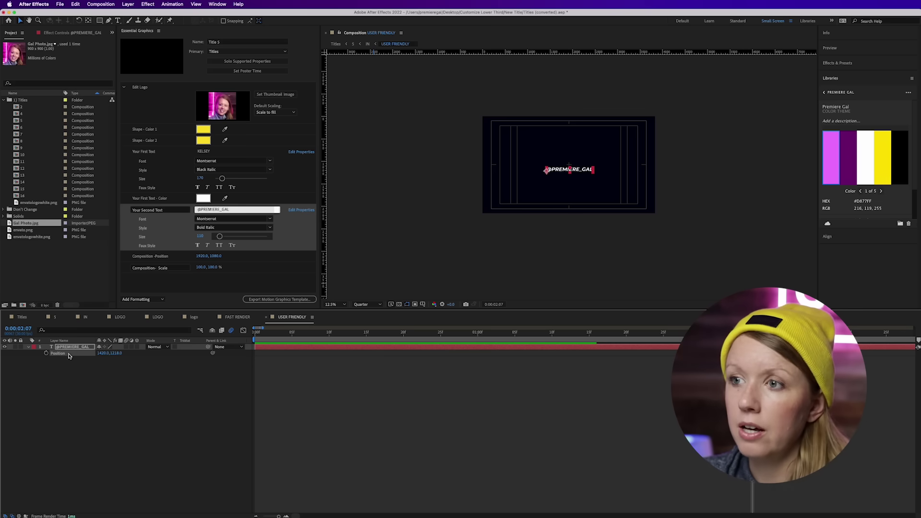
drag(67, 358, 150, 252)
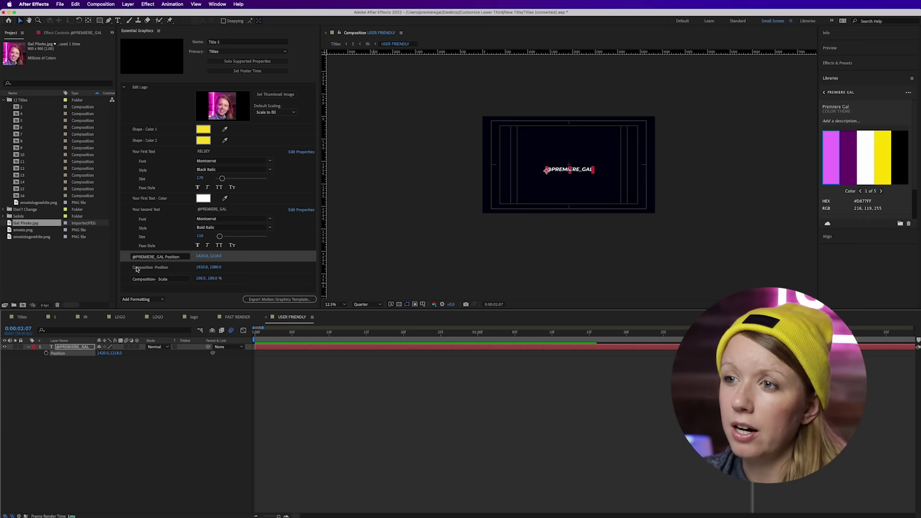
click(21, 317)
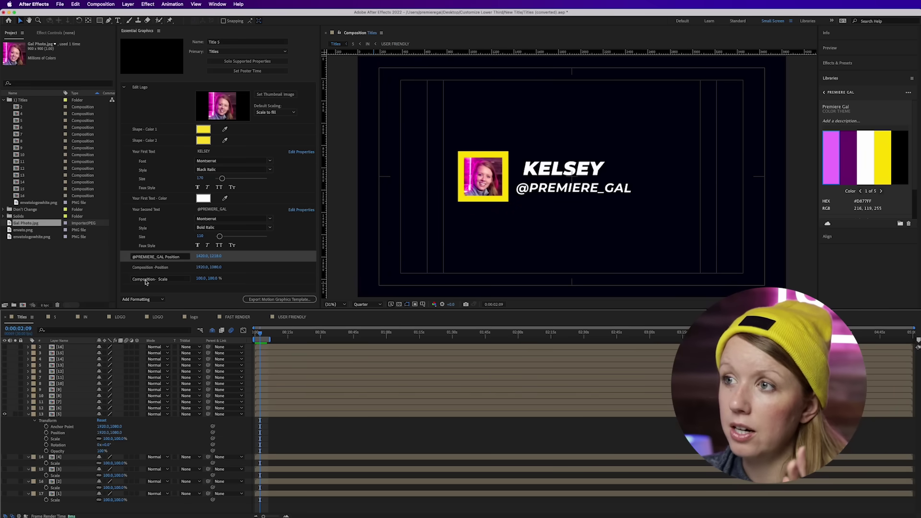
drag(203, 260, 224, 259)
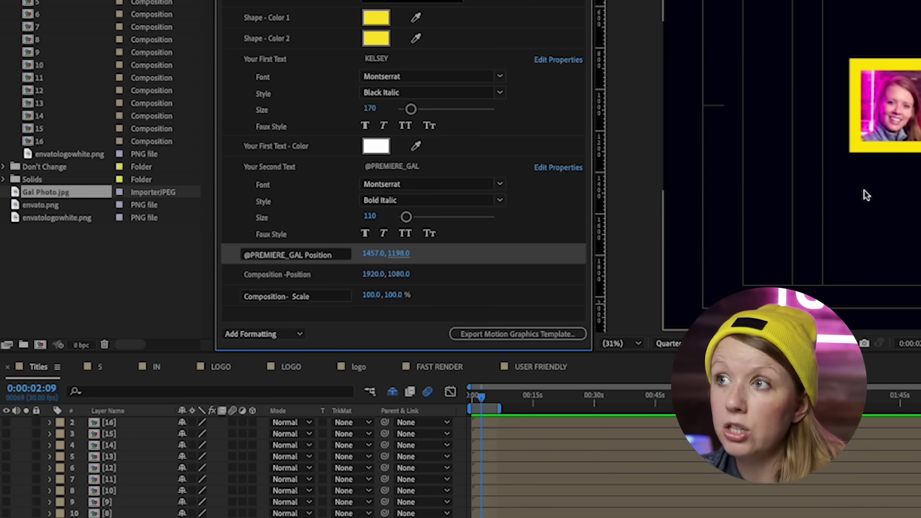
Resize the Titles composition to 1920 × 1080 in Composition Settings.
click(56, 368)
click(139, 461)
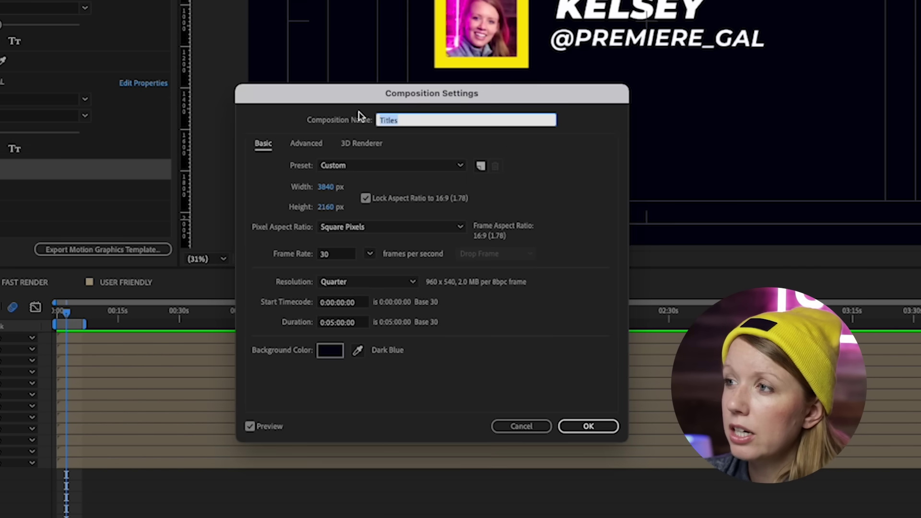
click(335, 187)
text(1920)
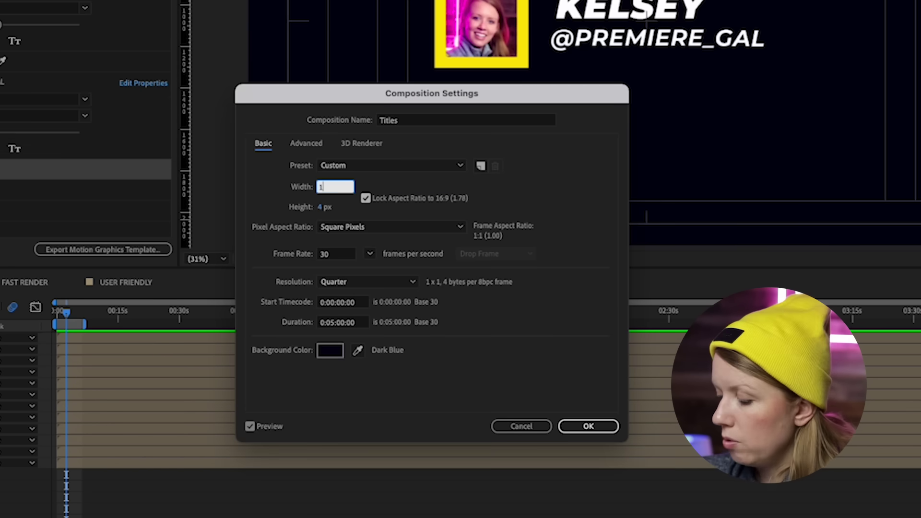
key(Tab)
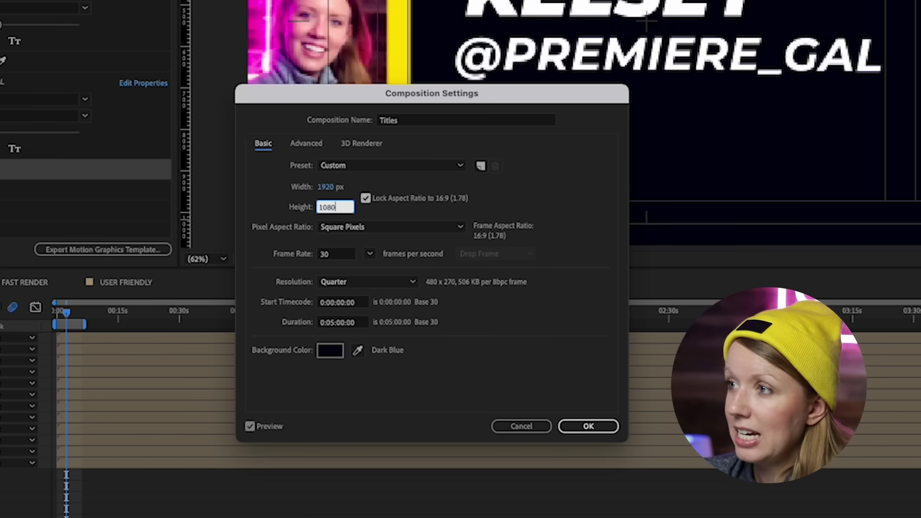
key(Tab)
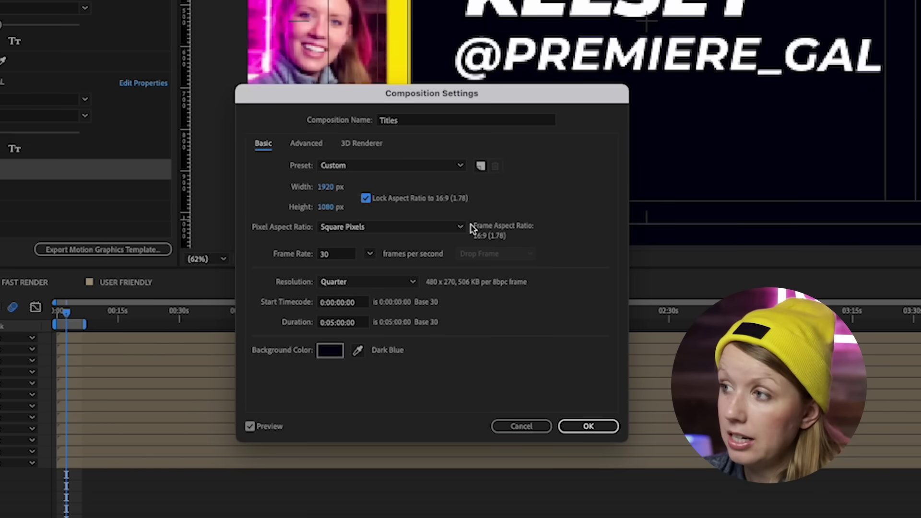
click(590, 426)
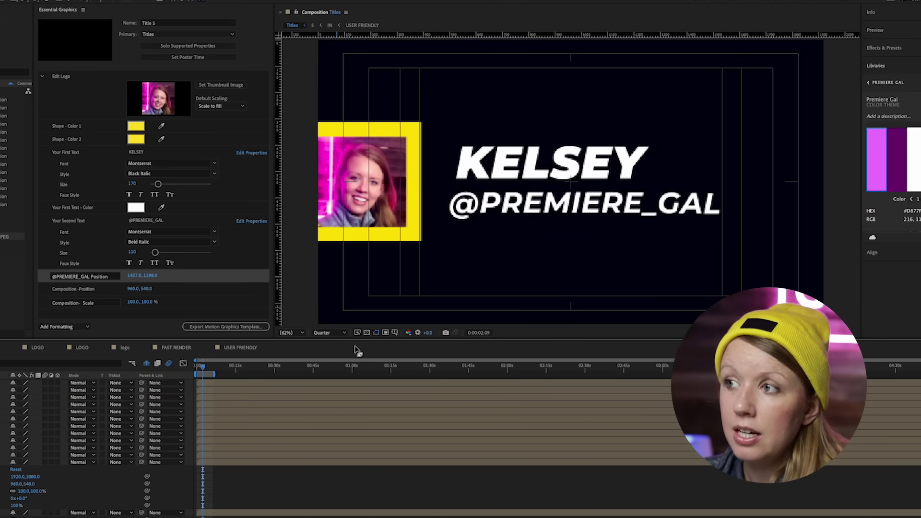
Scale the lower third to 38% and move it to position 1530, 807 at the lower right.
click(302, 332)
click(302, 338)
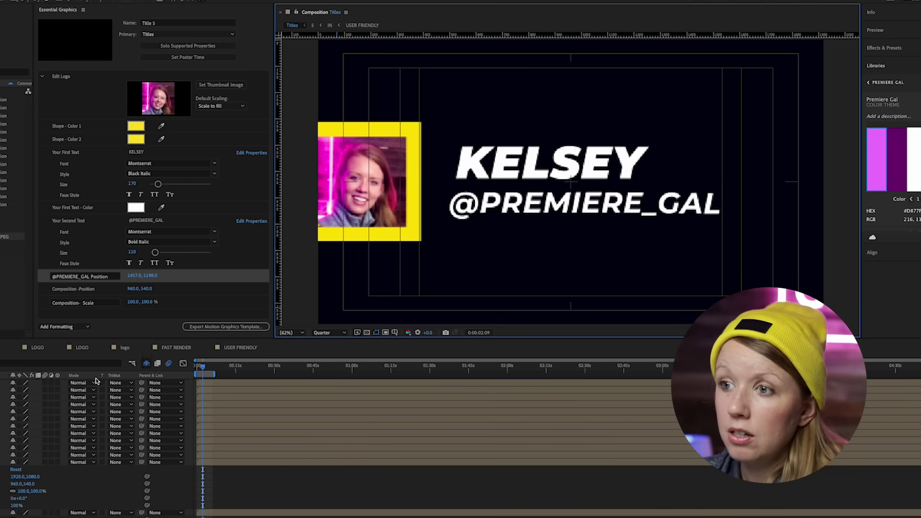
click(571, 181)
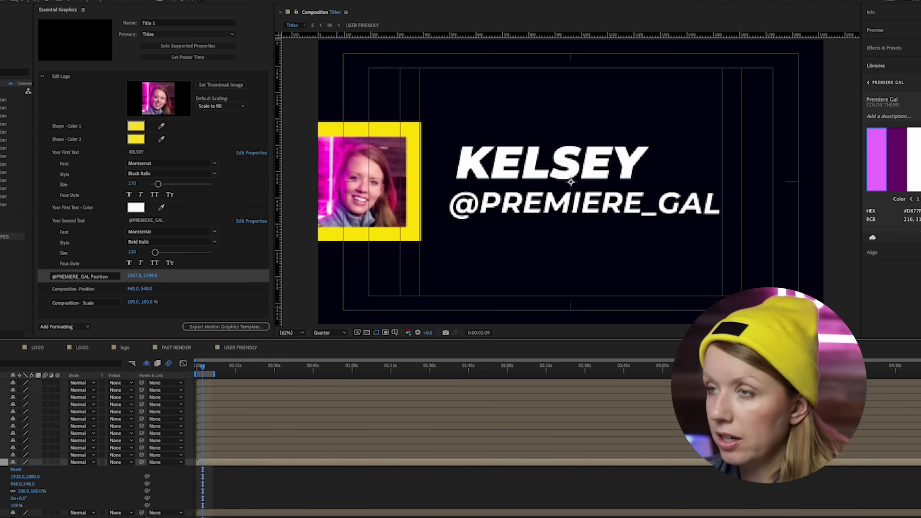
click(68, 302)
drag(129, 302, 431, 343)
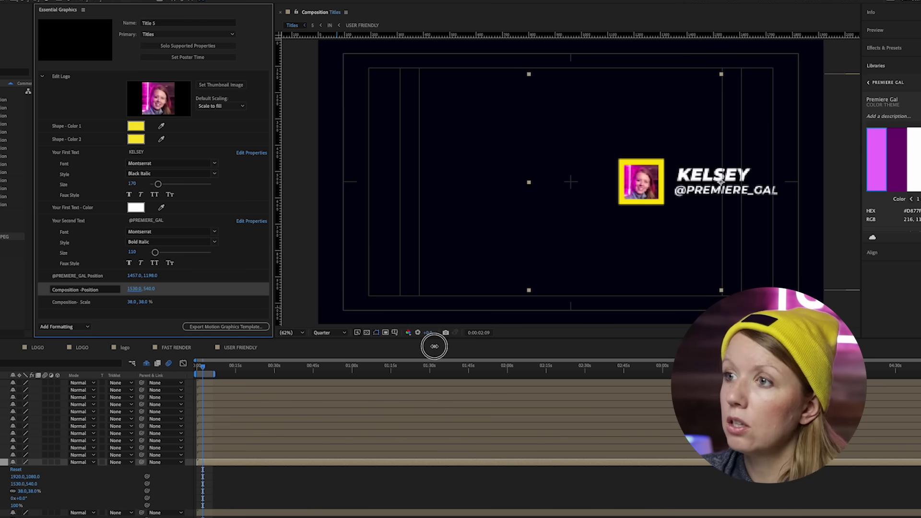
drag(145, 288, 276, 302)
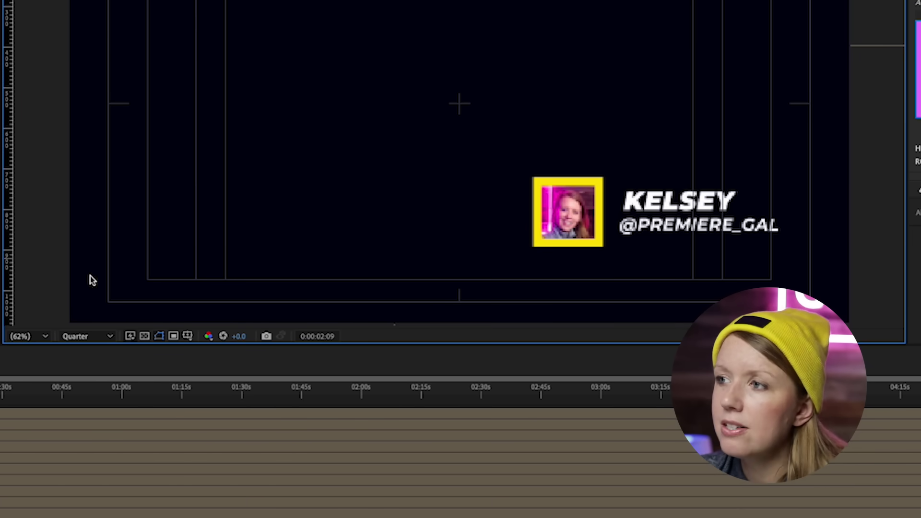
Preview the lower third with the viewer resolution set to Full.
click(86, 337)
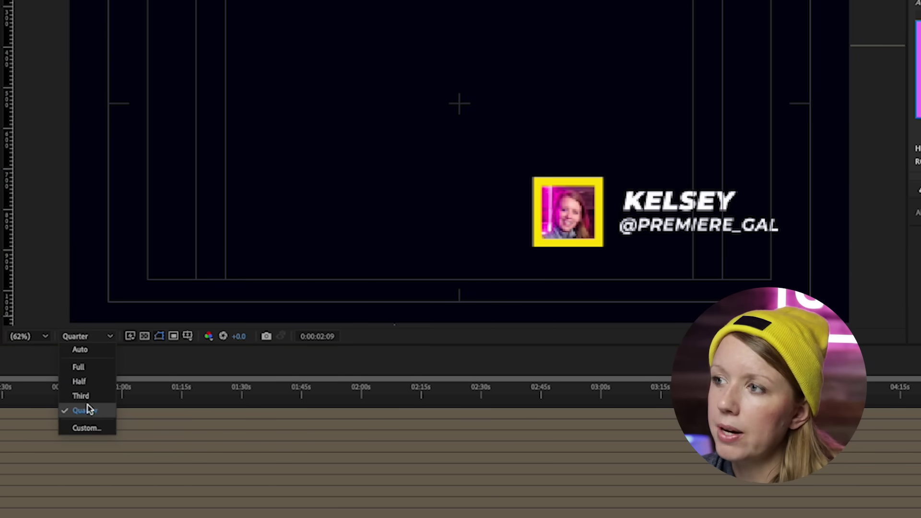
click(78, 367)
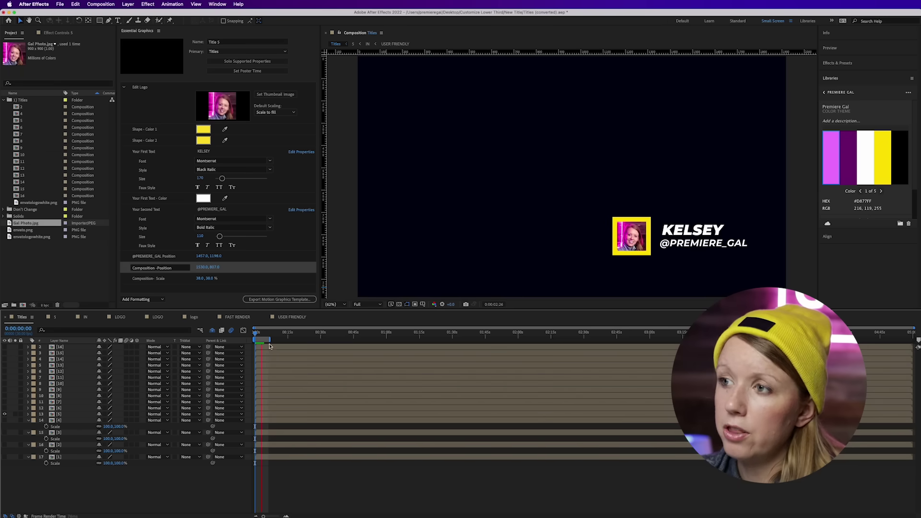
key(space)
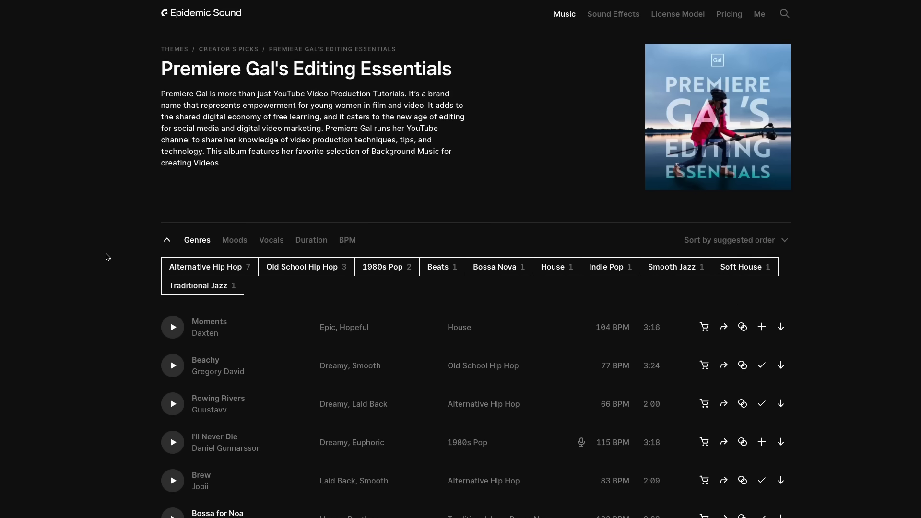
Browse the Editing Essentials track list using the Moods, Vocals and Duration filters.
click(236, 242)
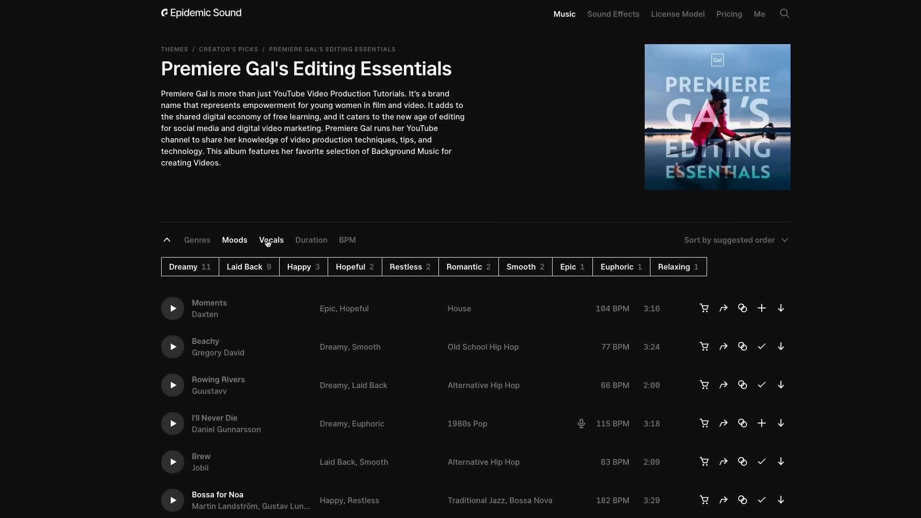
click(271, 242)
click(317, 244)
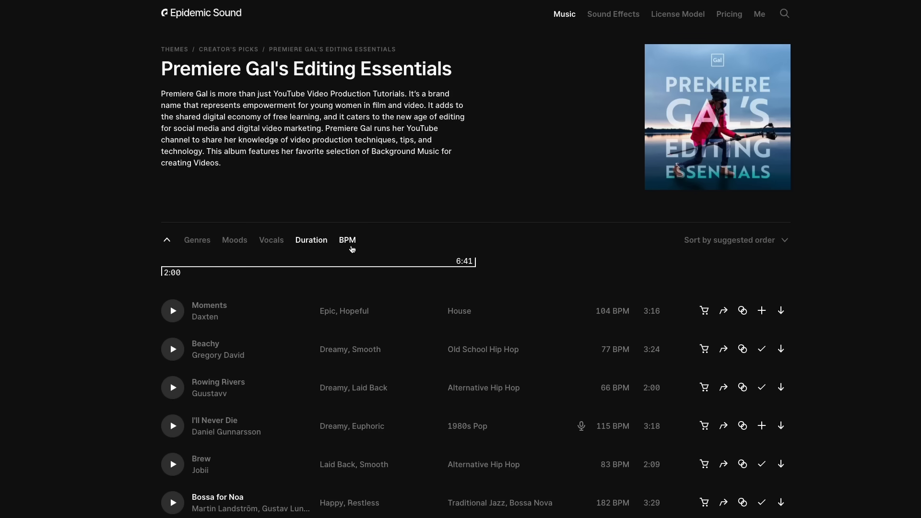
scroll(810, 360, down, 3)
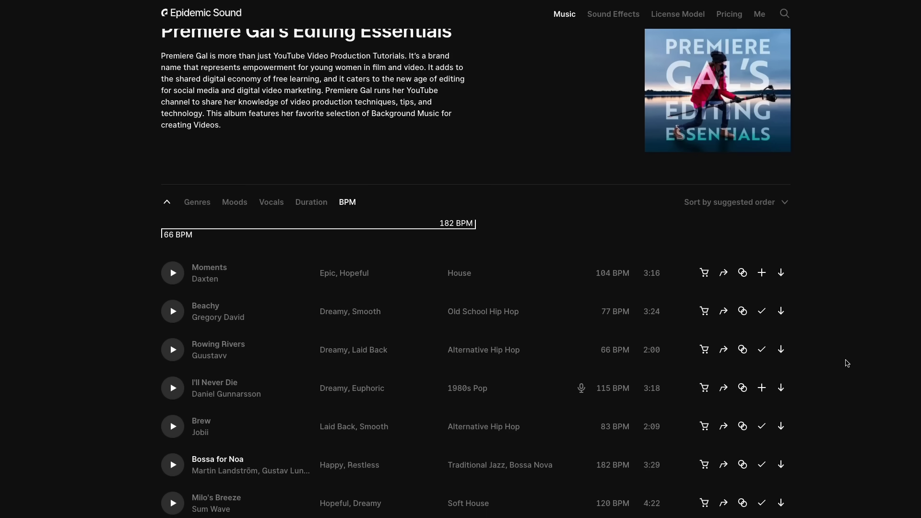
scroll(847, 363, down, 3)
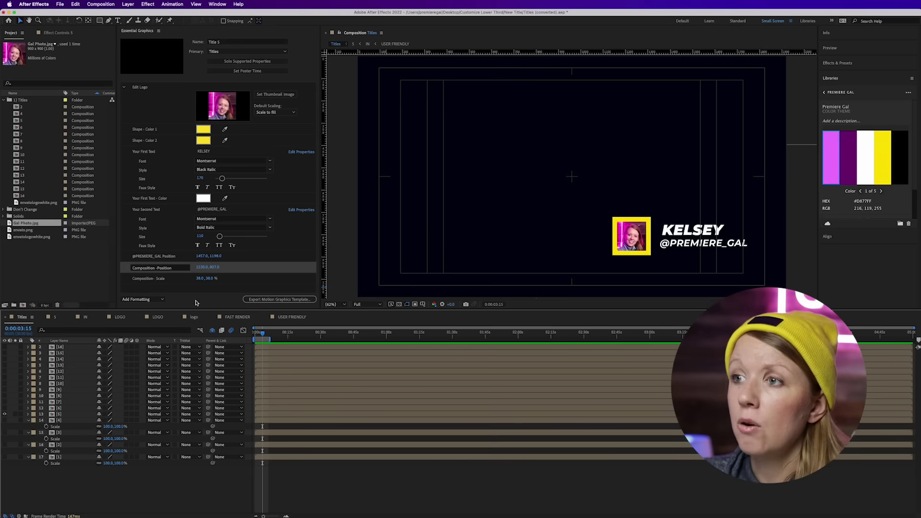
click(196, 303)
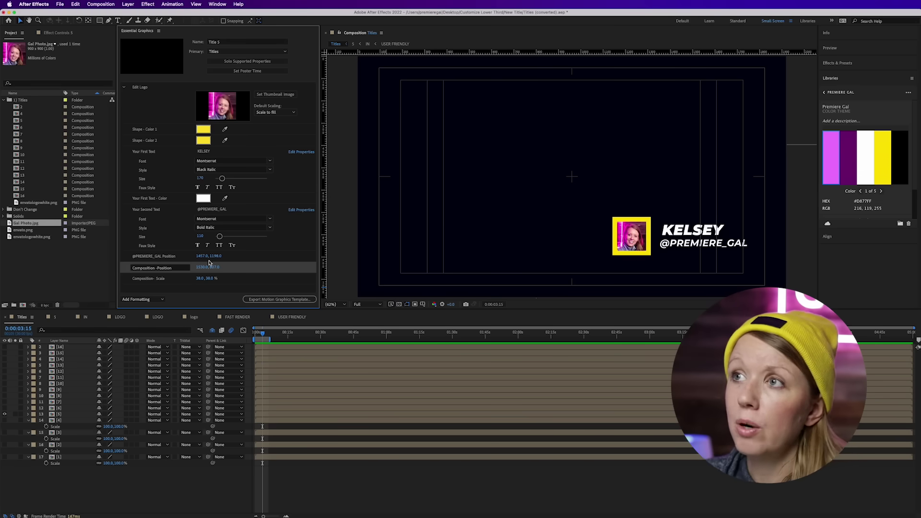
Rename Title 5 to 'Gal Lower Third', save the project, and view the export destinations.
click(220, 42)
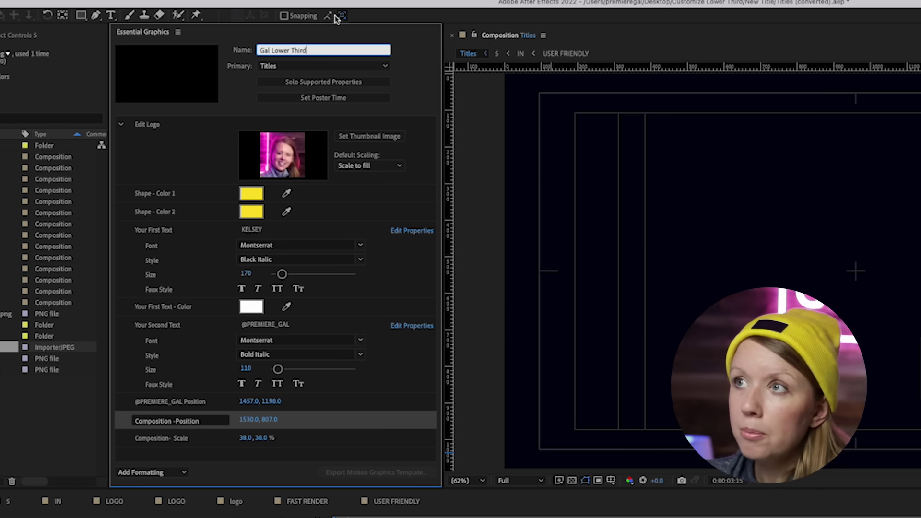
key(Return)
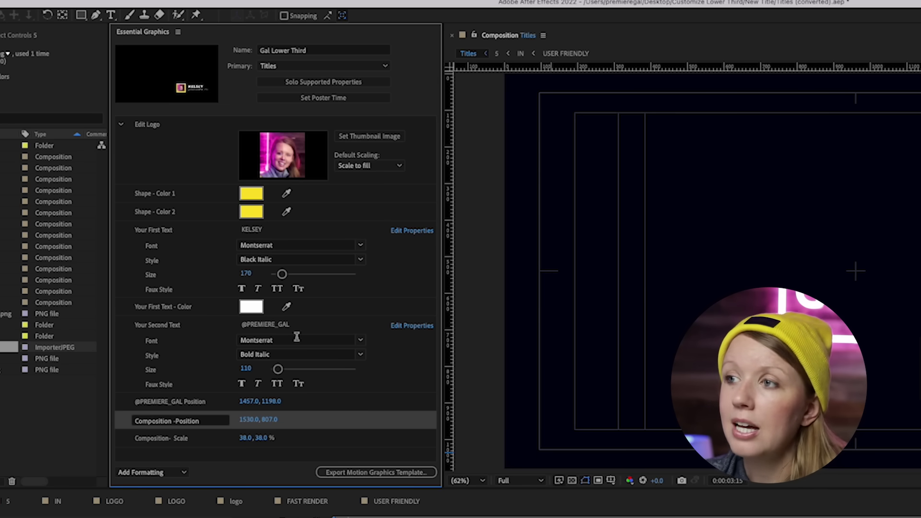
click(356, 475)
key(Return)
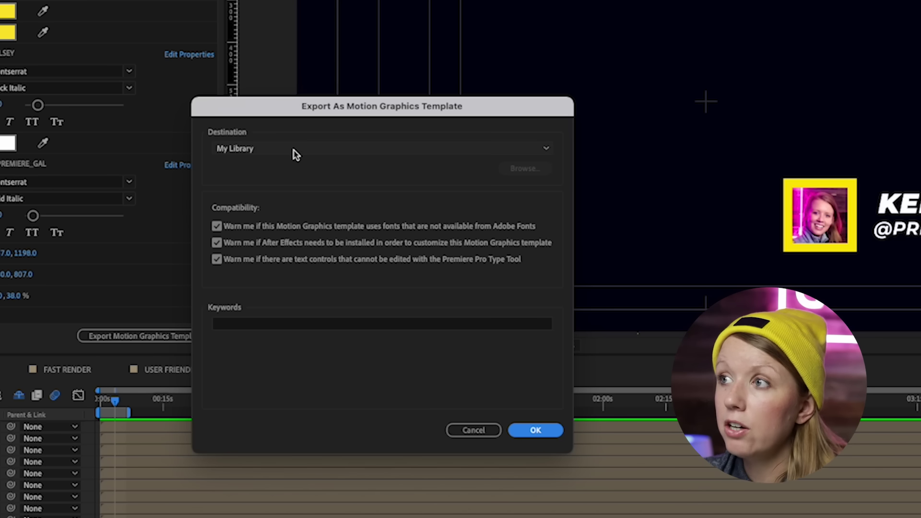
click(294, 151)
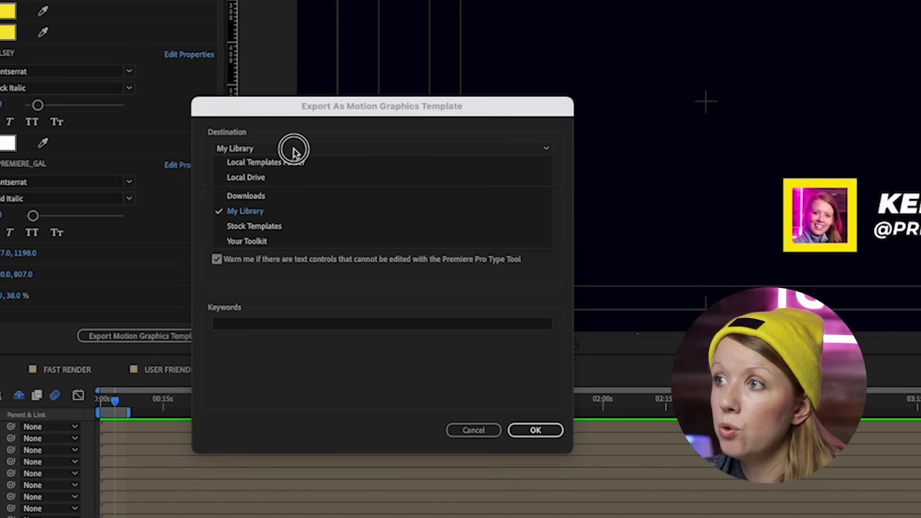
Export the Gal Lower Third template with My Library as the destination.
click(269, 162)
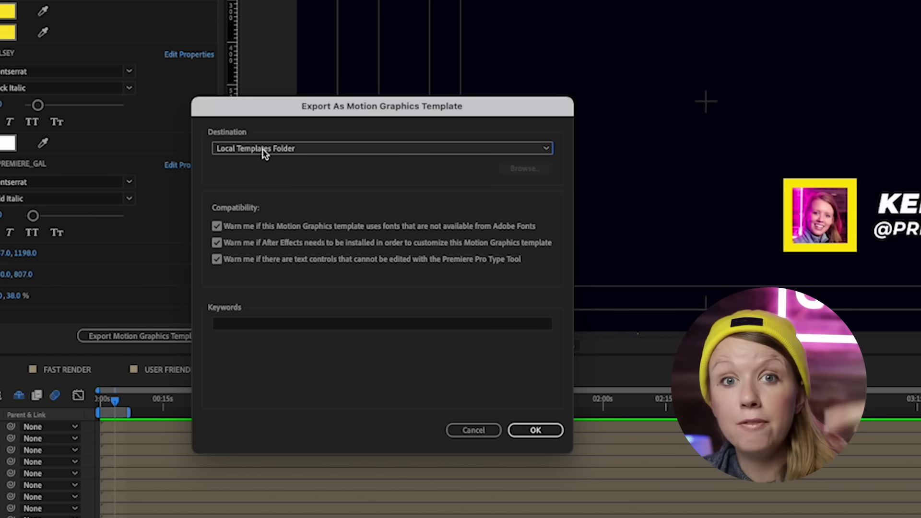
click(265, 152)
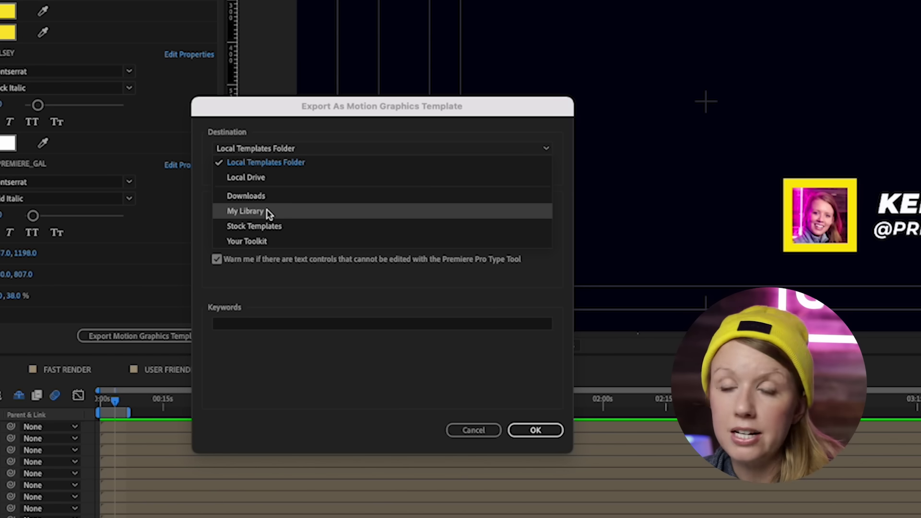
click(262, 177)
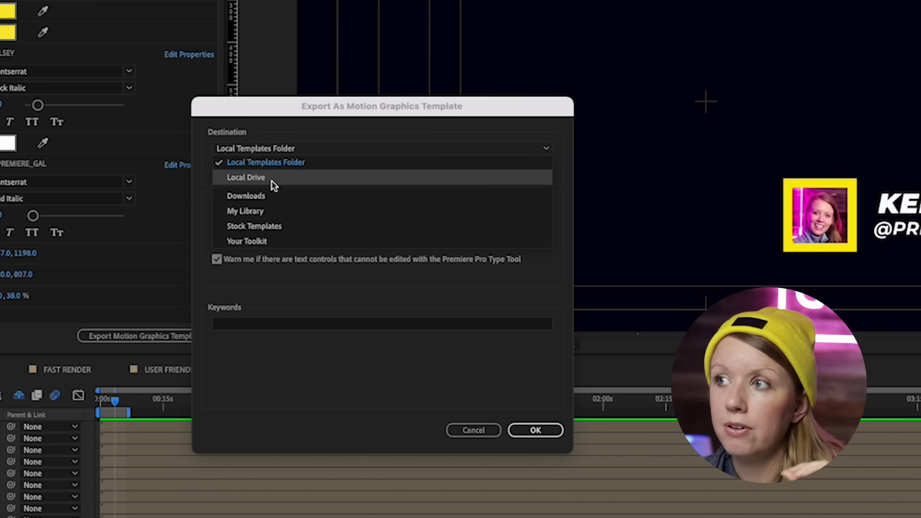
click(279, 213)
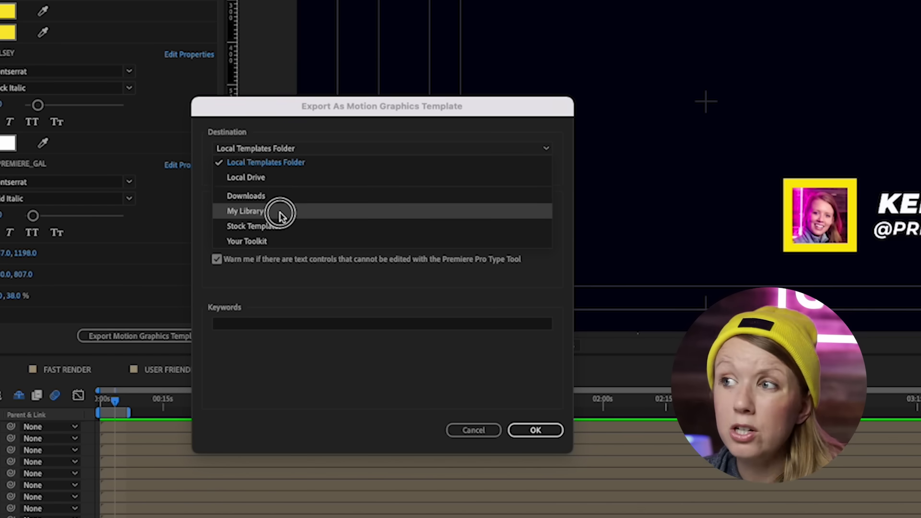
click(280, 213)
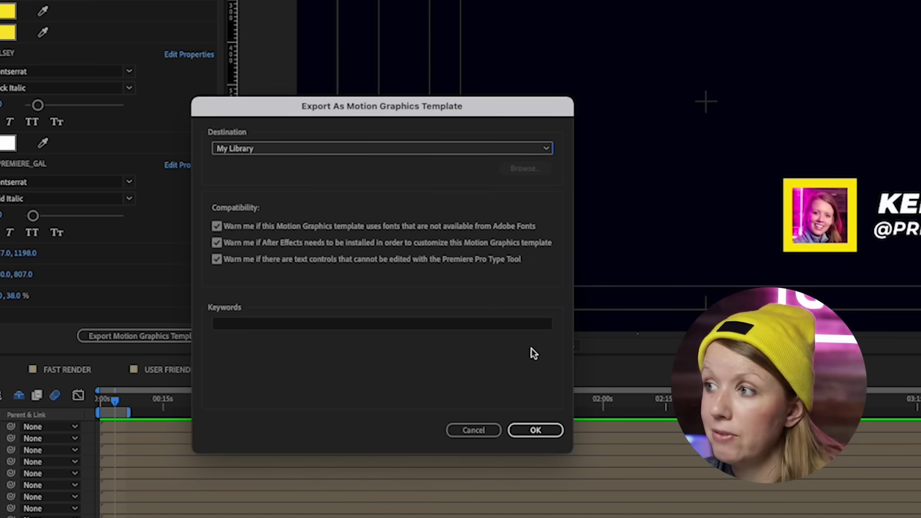
click(543, 431)
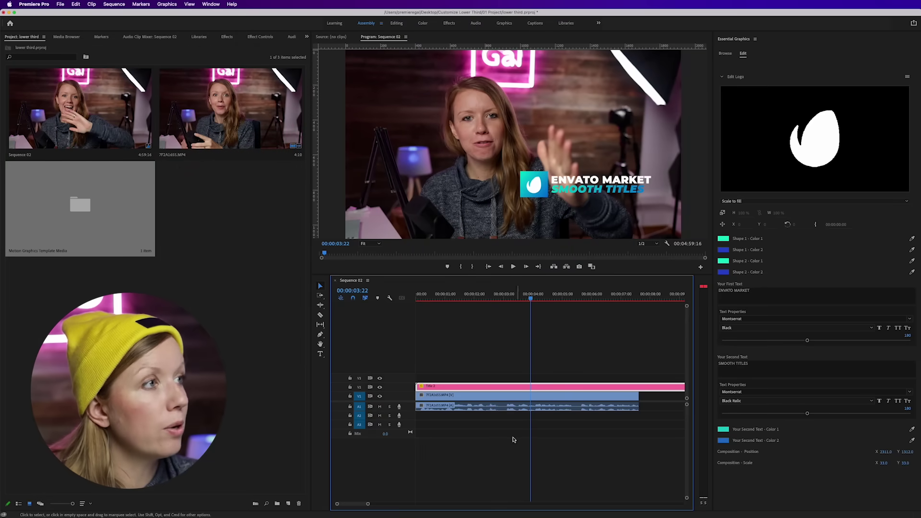
Delete the old Envato Title 2 clip from the timeline.
click(577, 362)
click(559, 388)
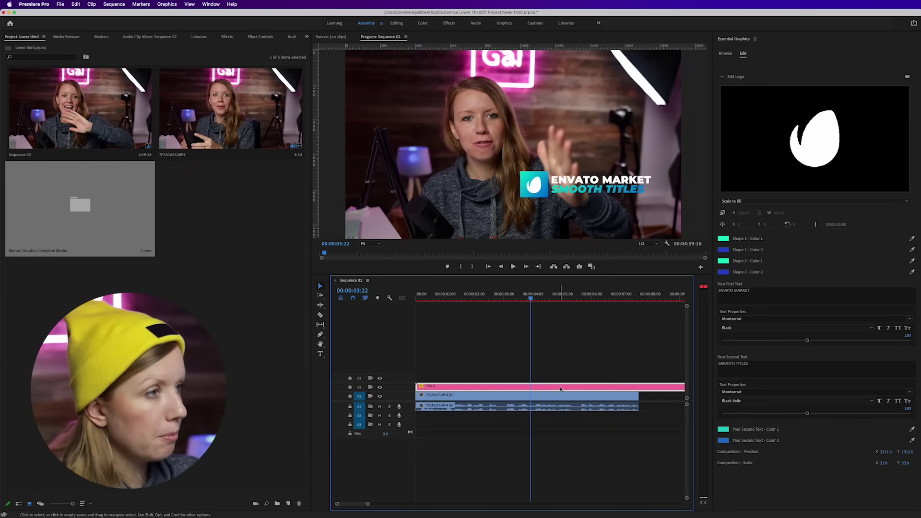
key(Delete)
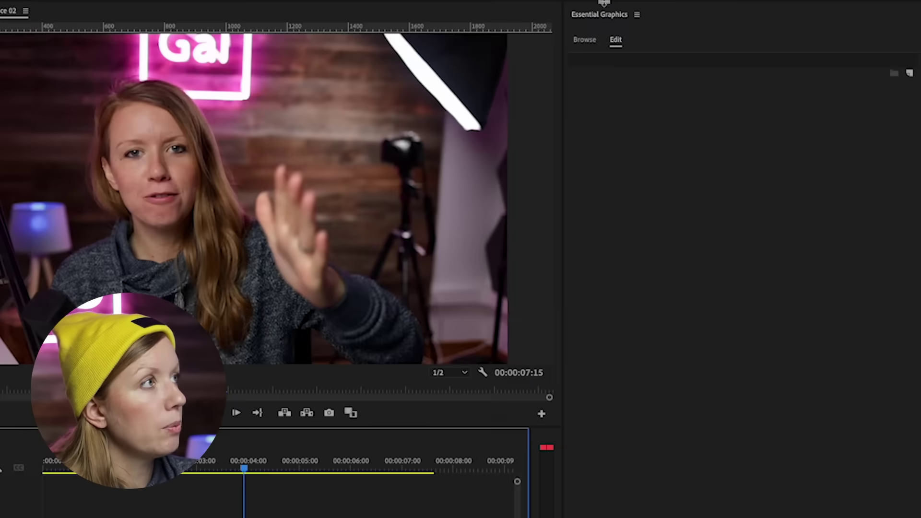
Place the Gal Lower Third library template on track V2 and play it from the start.
click(725, 54)
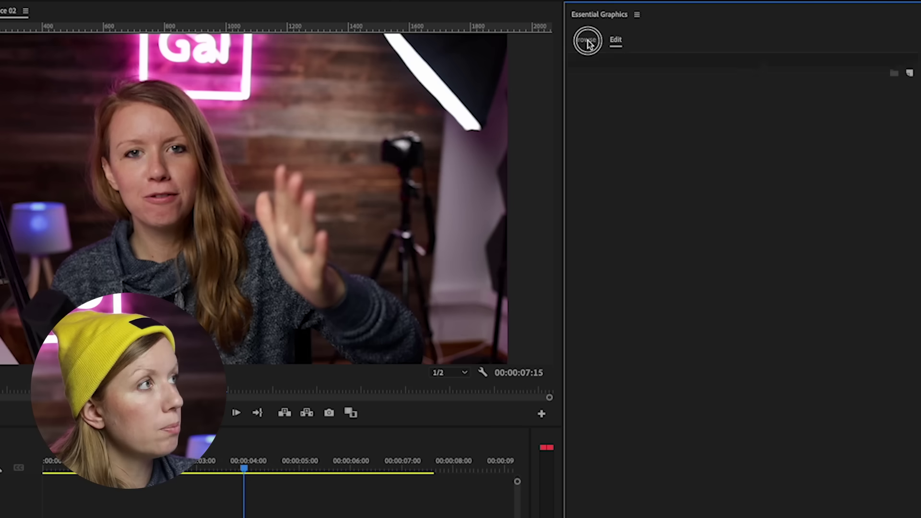
click(582, 126)
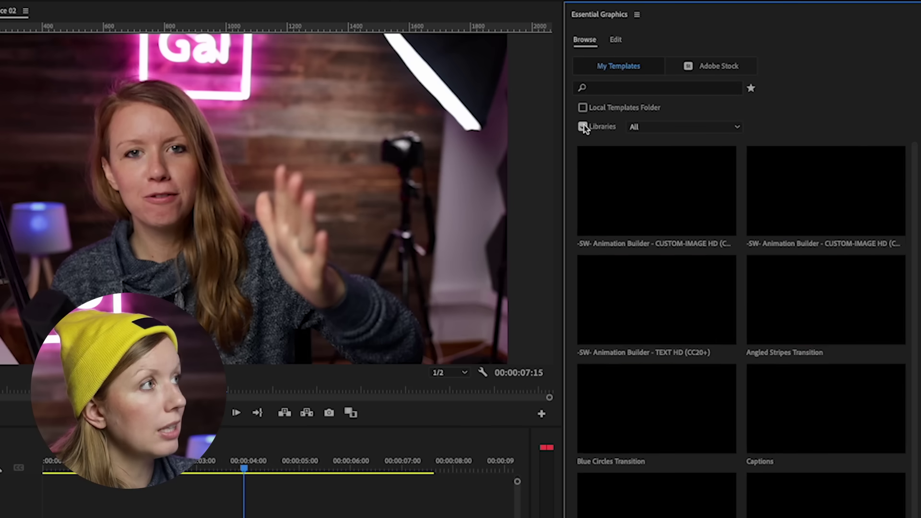
scroll(675, 334, down, 5)
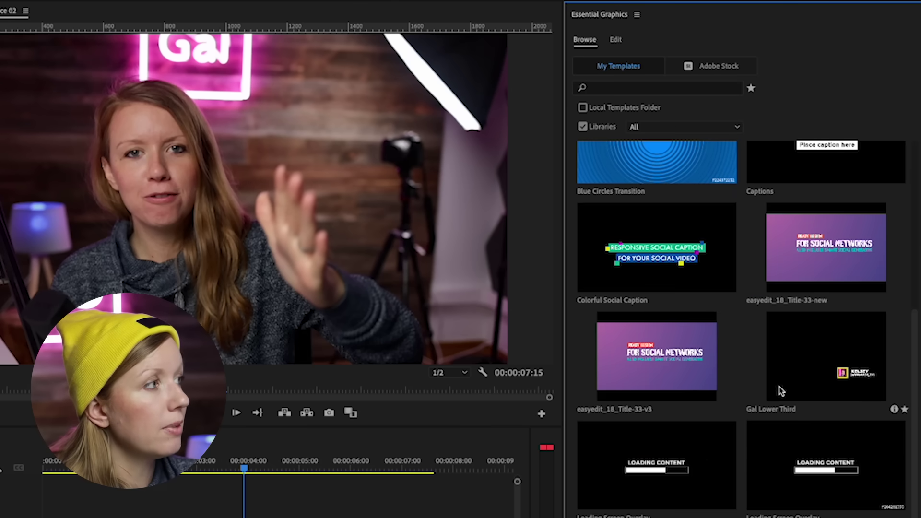
drag(813, 385, 53, 517)
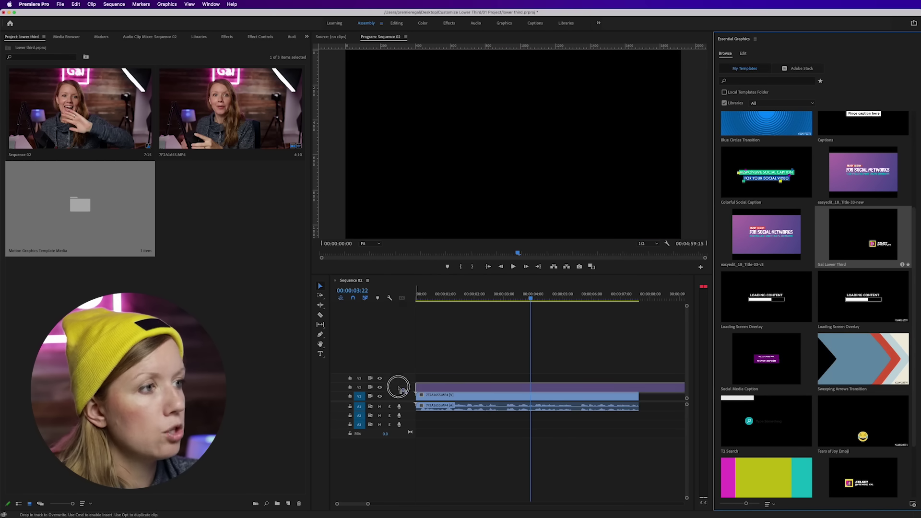
drag(398, 387, 410, 386)
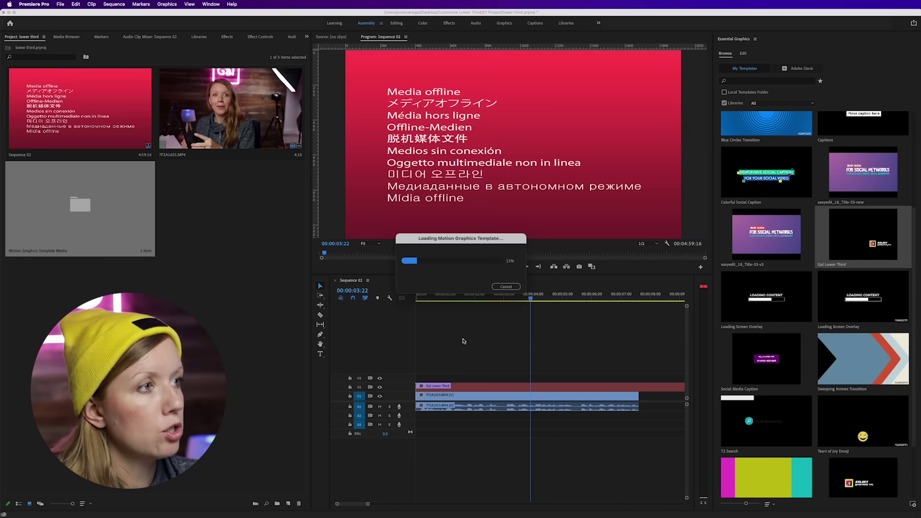
drag(526, 304, 383, 299)
key(space)
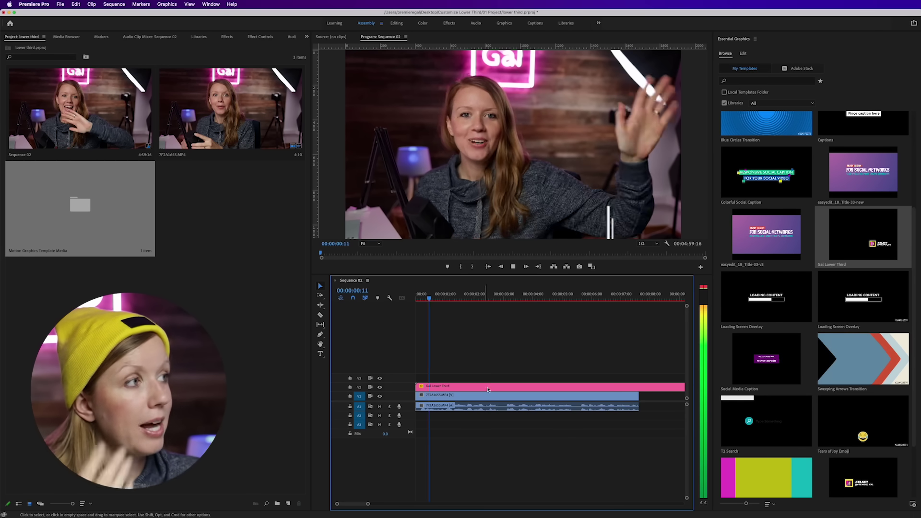